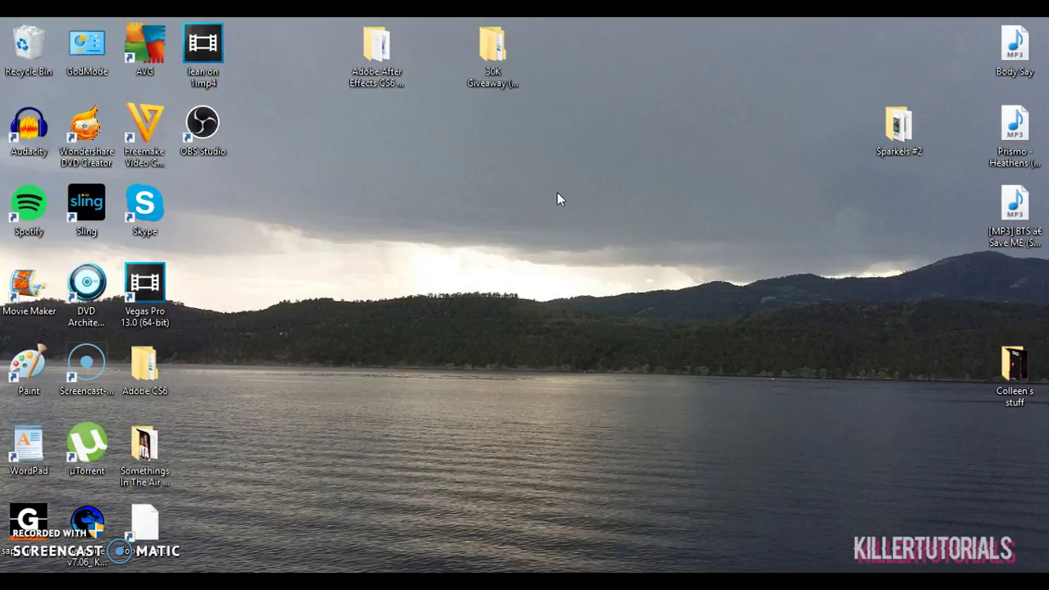
Step: Set the playback range to the clip's length, preview it, and mute the audio track
mouse_move(475, 580)
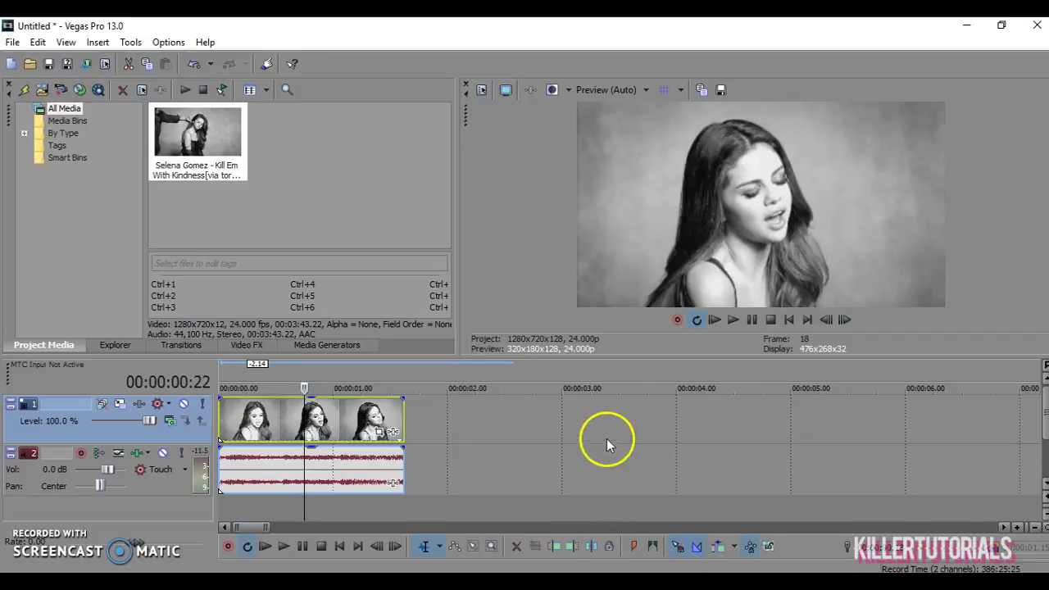
double_click(338, 480)
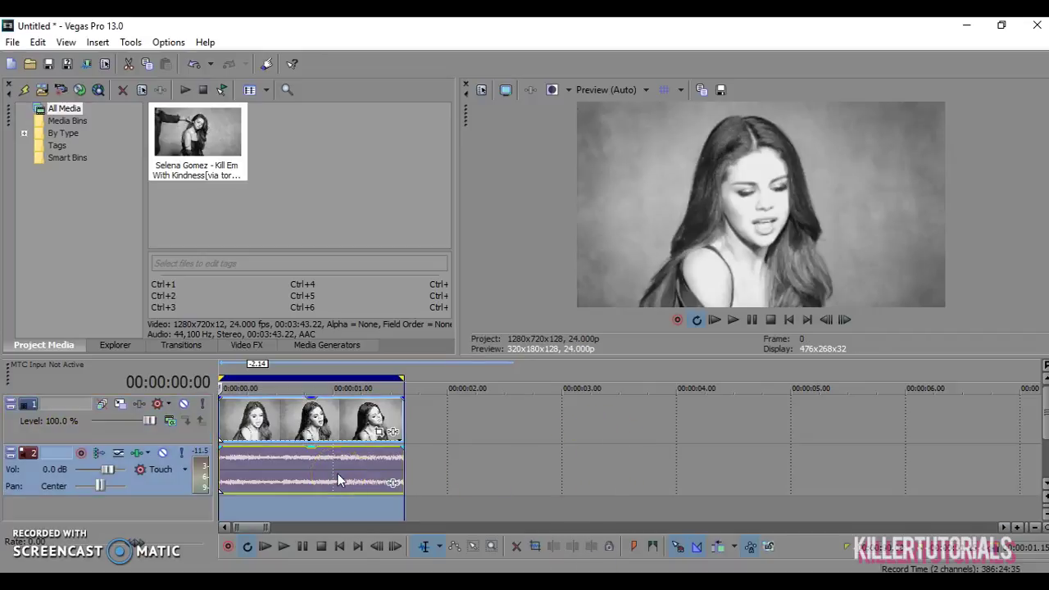
key("space")
key("space")
left_click(165, 455)
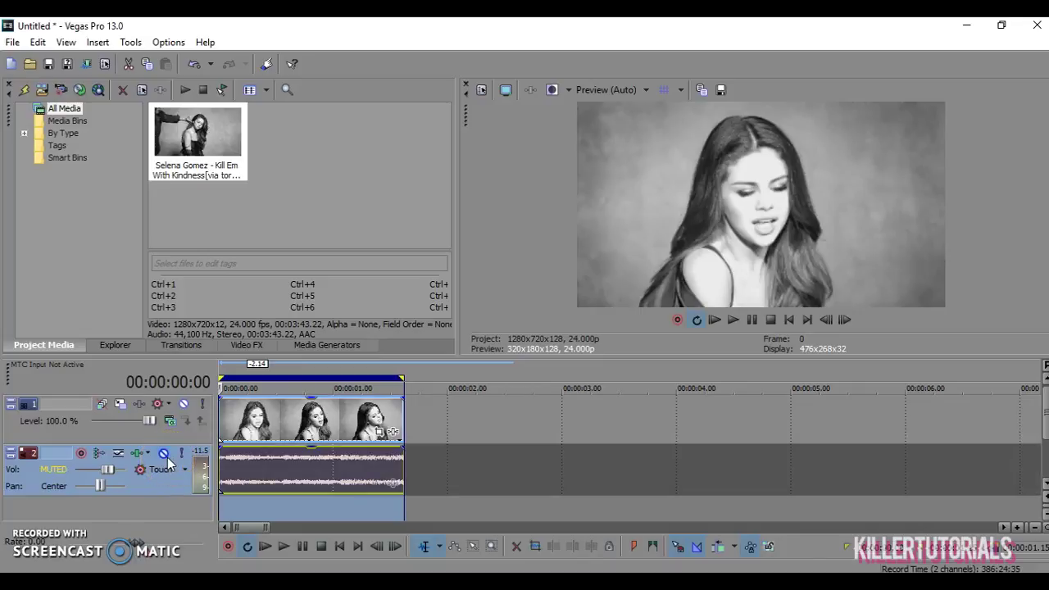
Step: Insert two empty video tracks above the clip's video track
right_click(295, 510)
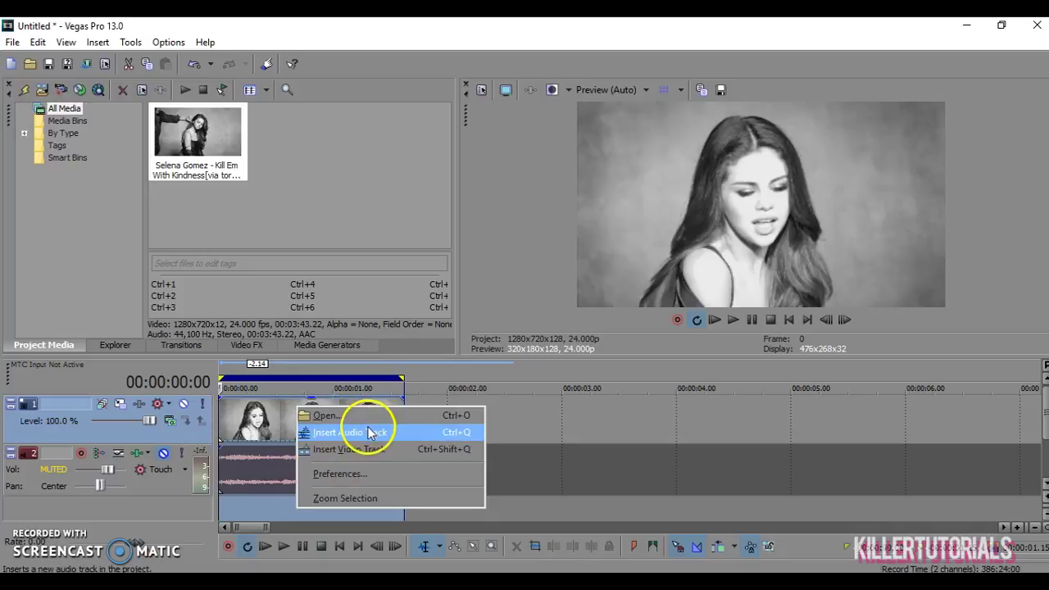
left_click(365, 451)
right_click(259, 408)
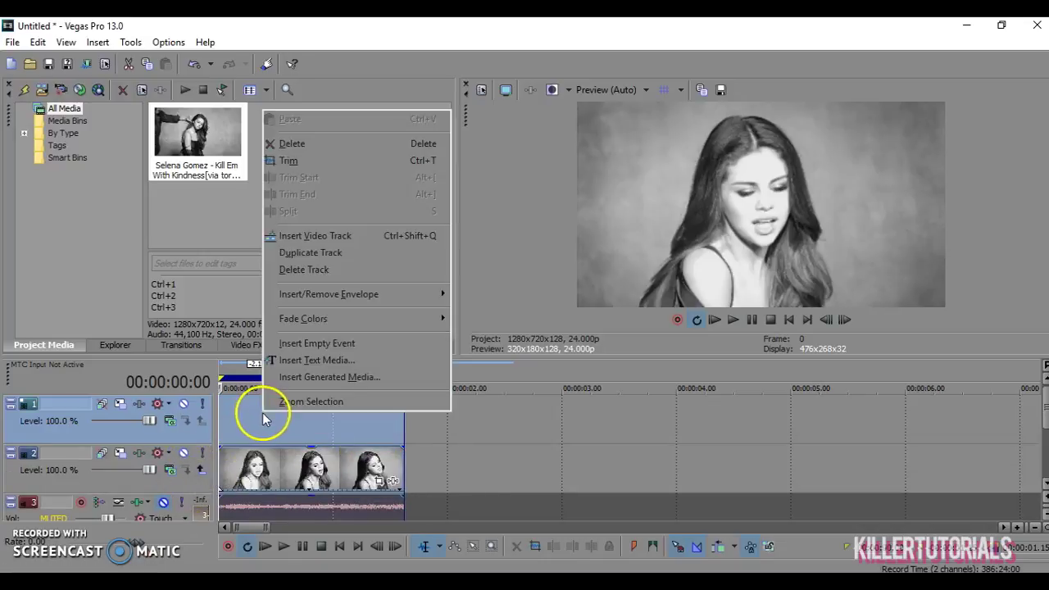
left_click(383, 240)
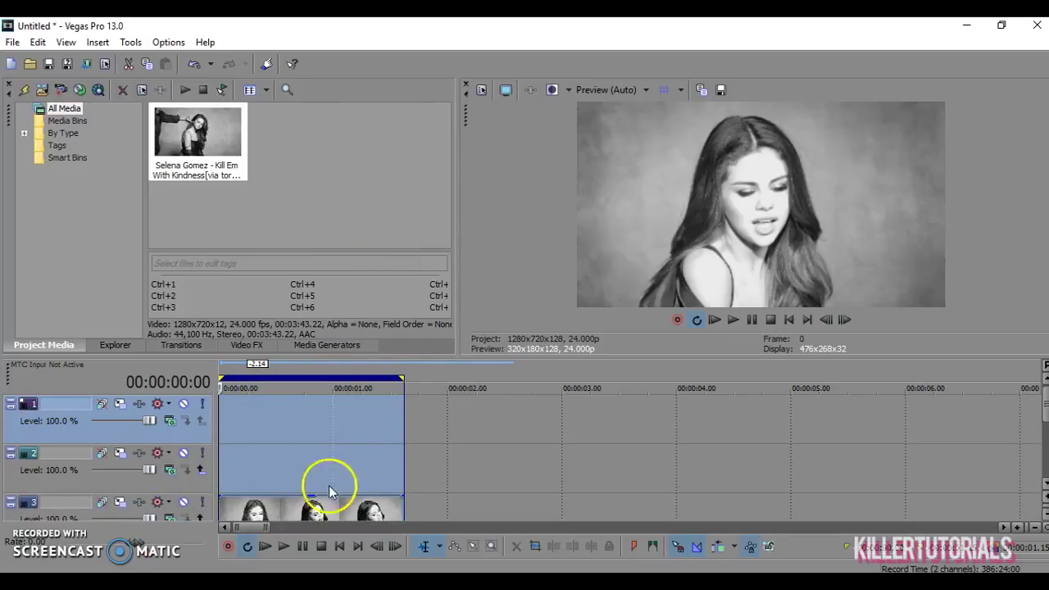
Step: Copy the video clip and paste it at the start of the topmost empty video track
left_click(316, 514)
right_click(316, 514)
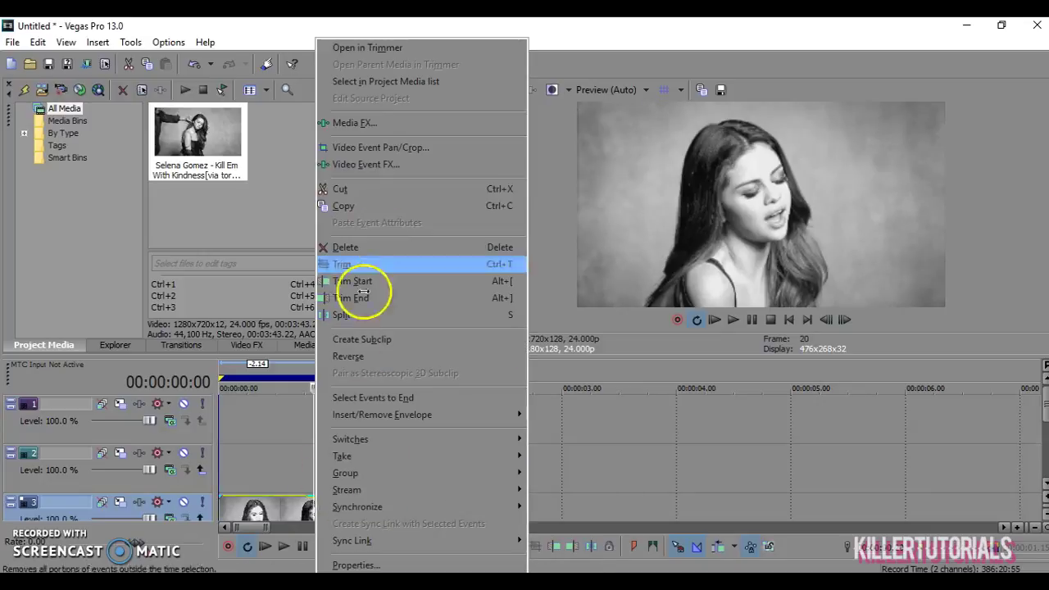
left_click(394, 204)
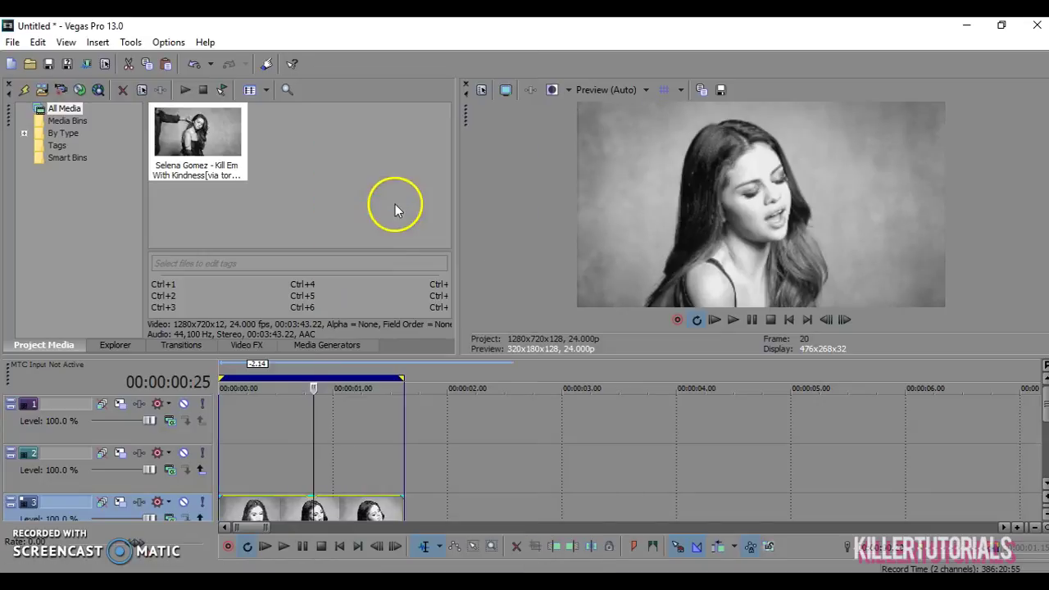
left_click(224, 416)
right_click(255, 413)
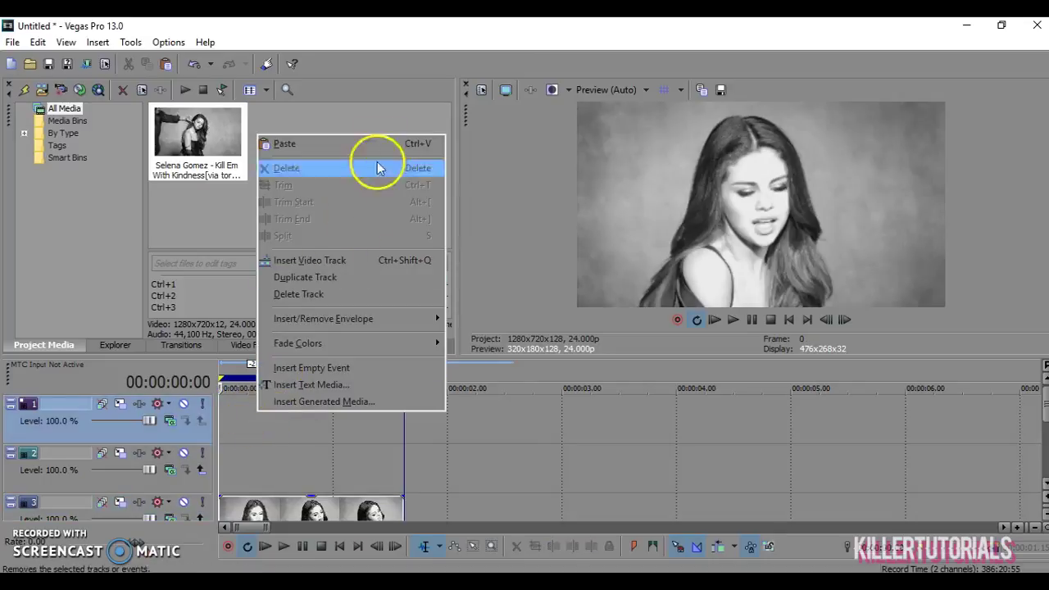
left_click(394, 135)
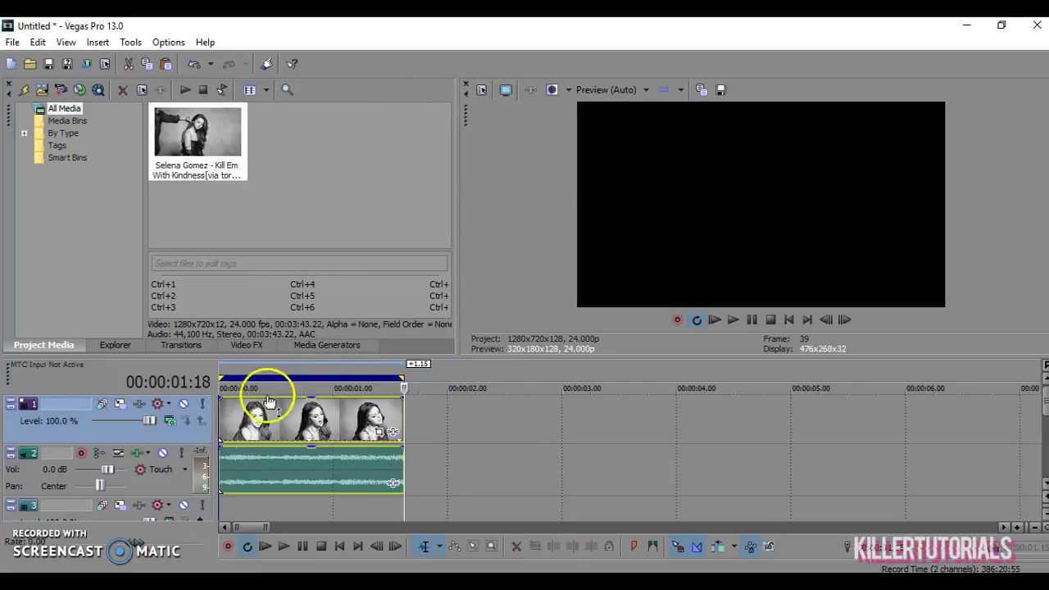
Step: Delete the audio track that came with the pasted copy and play back the clip range
right_click(155, 472)
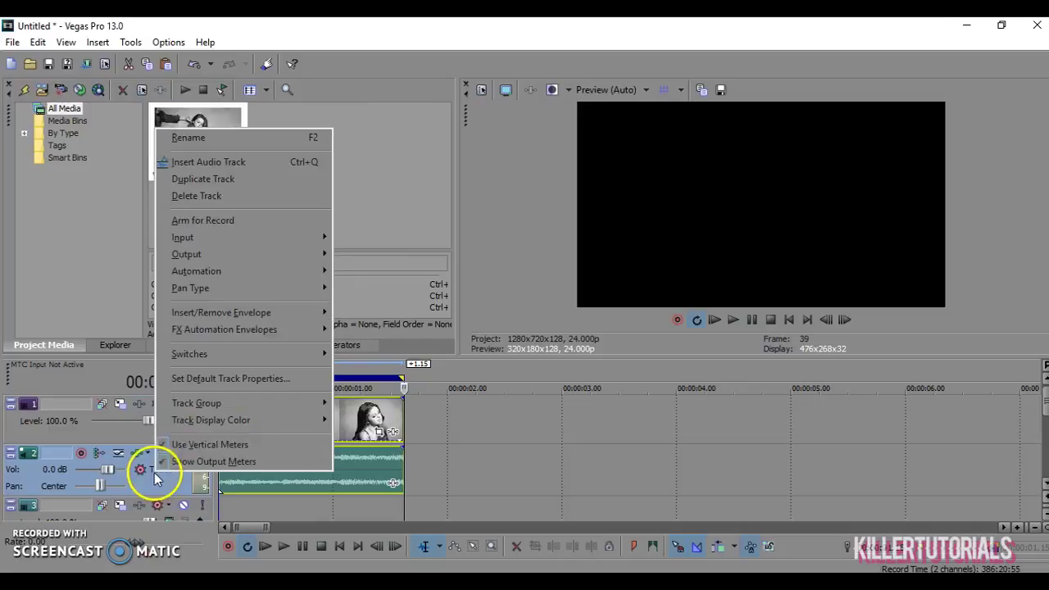
left_click(241, 197)
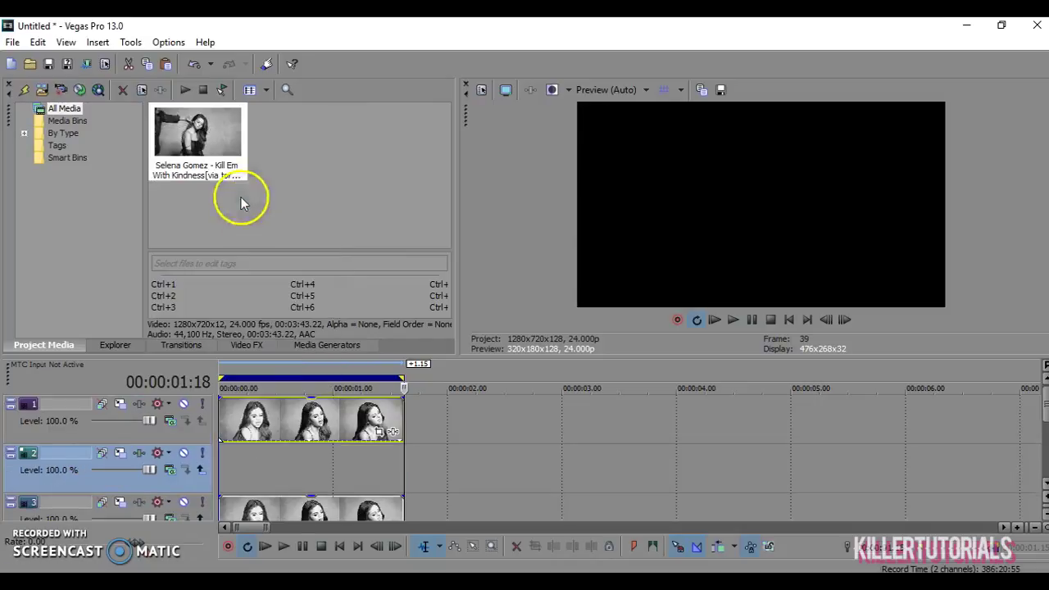
left_click(291, 510)
key("space")
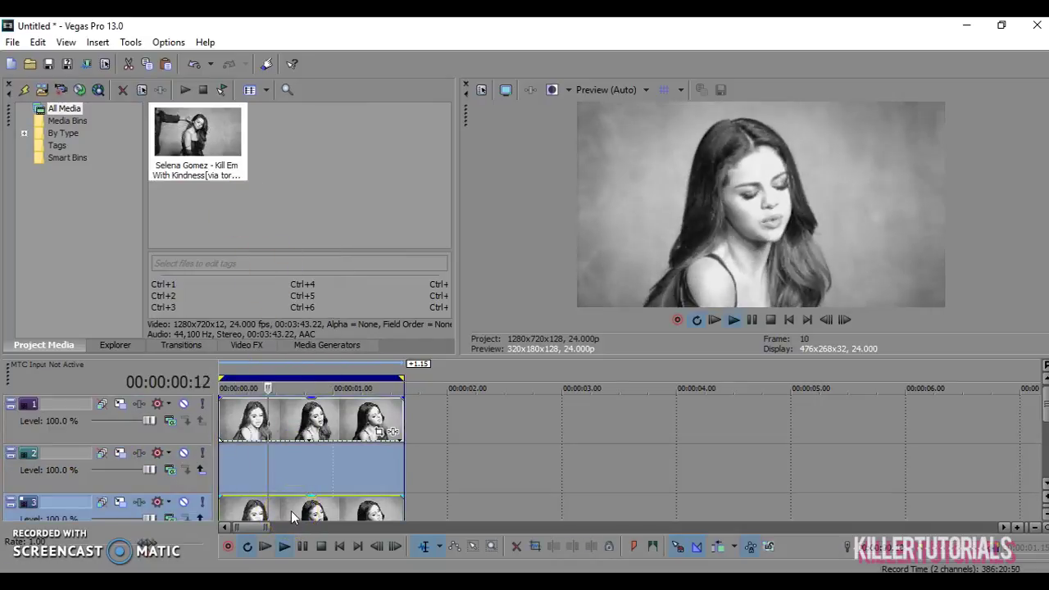
left_click(263, 492)
left_click(355, 443)
Step: Add a white Solid Color event at the start of the middle video track, keeping its default generator settings
left_click(325, 345)
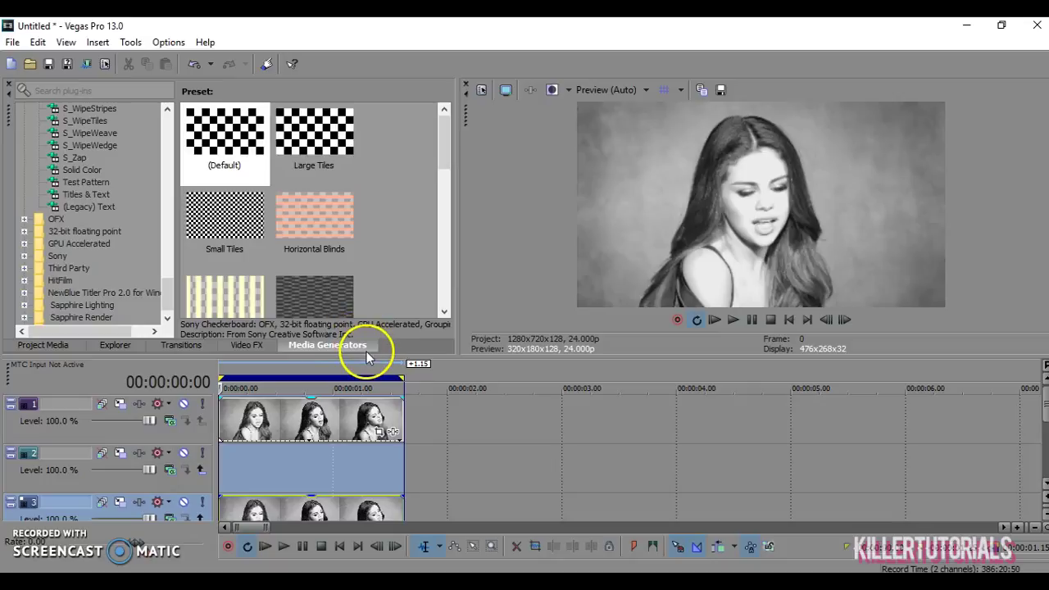
scroll(95, 279, "up", 3)
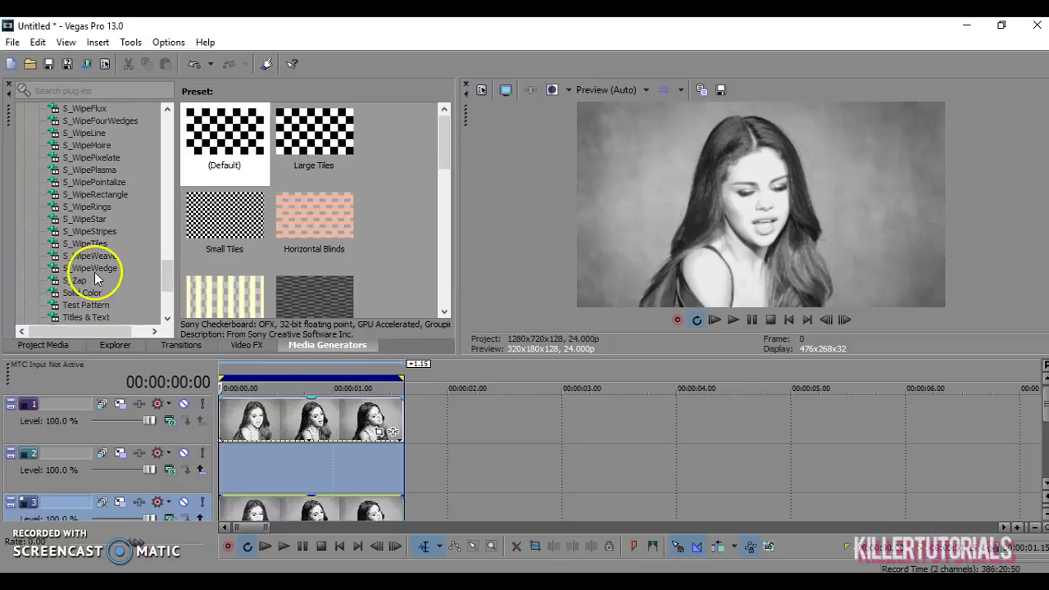
left_click(76, 293)
left_click_drag(87, 304, 218, 470)
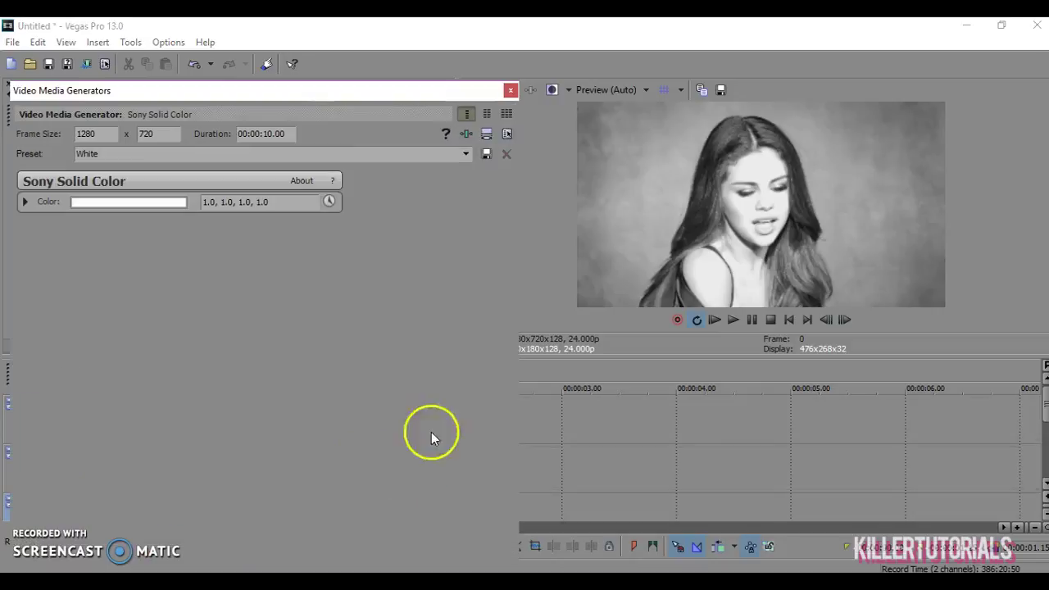
left_click(512, 91)
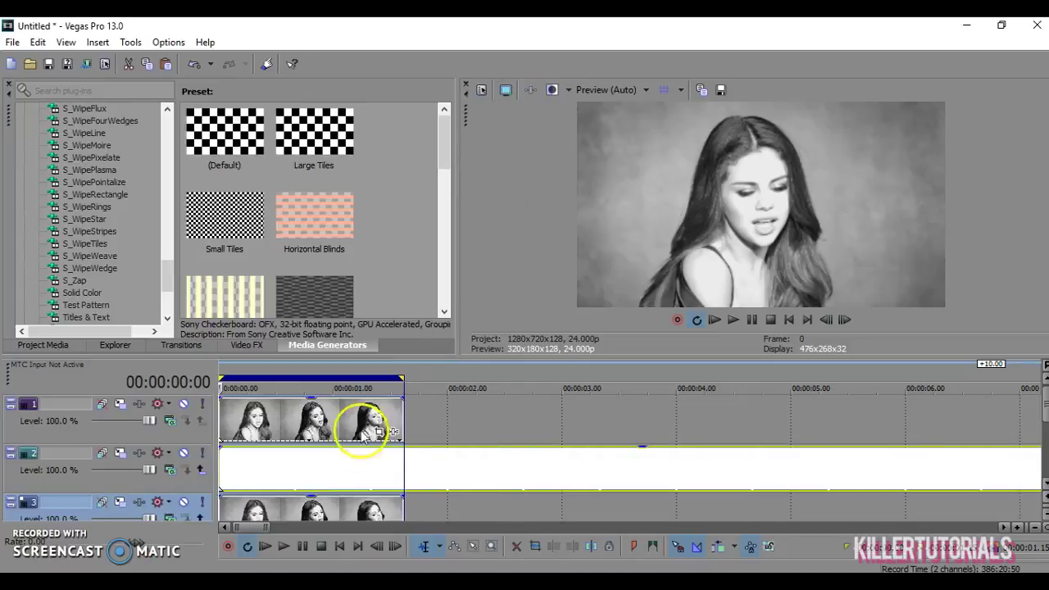
Step: Trim the white solid's end to match the clip's end and mute the solid's track
right_click(402, 472)
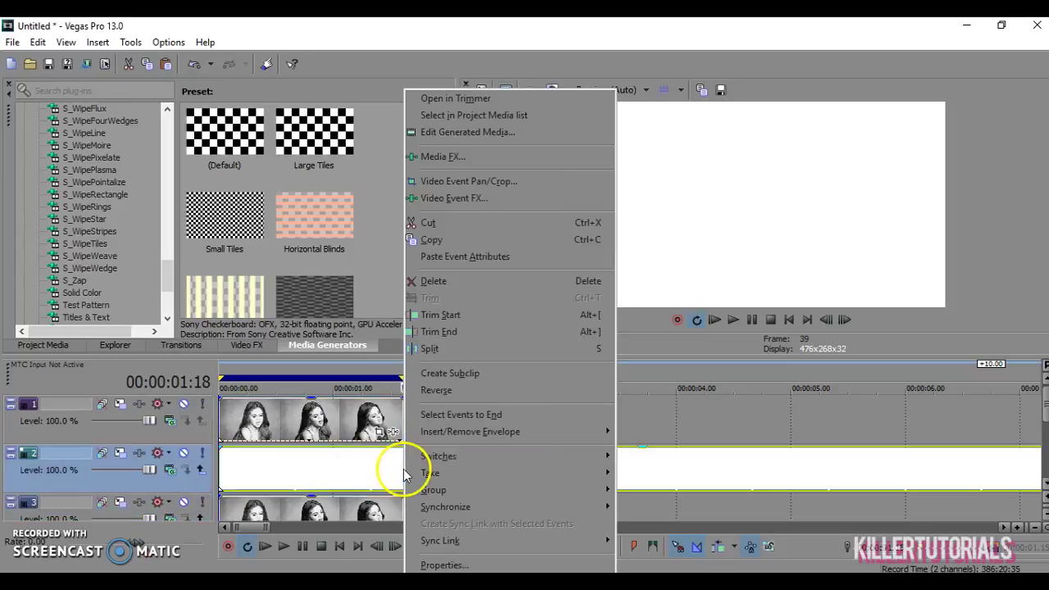
left_click(463, 333)
left_click(293, 474)
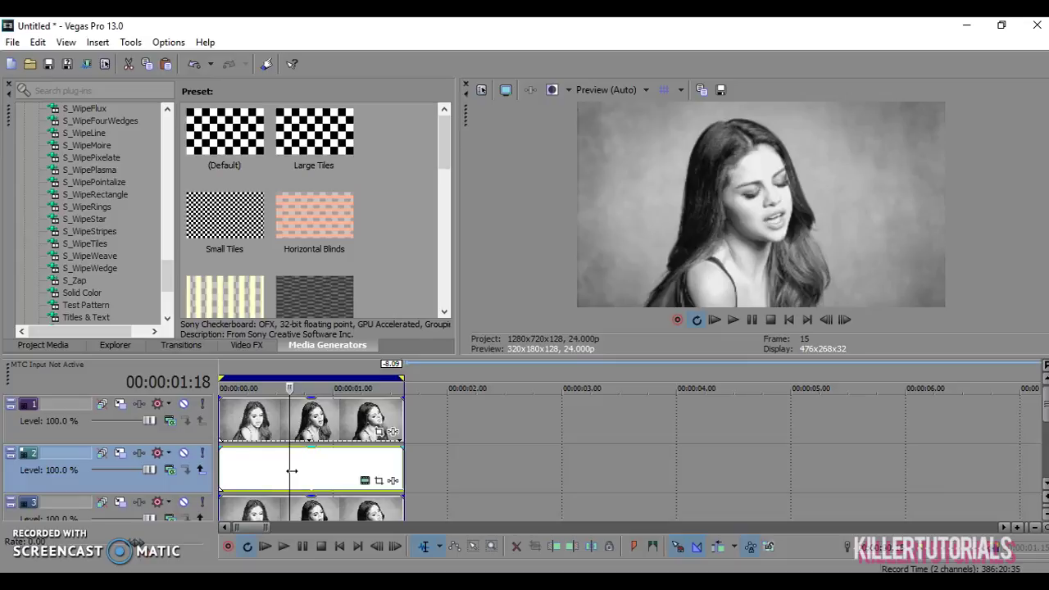
left_click(183, 454)
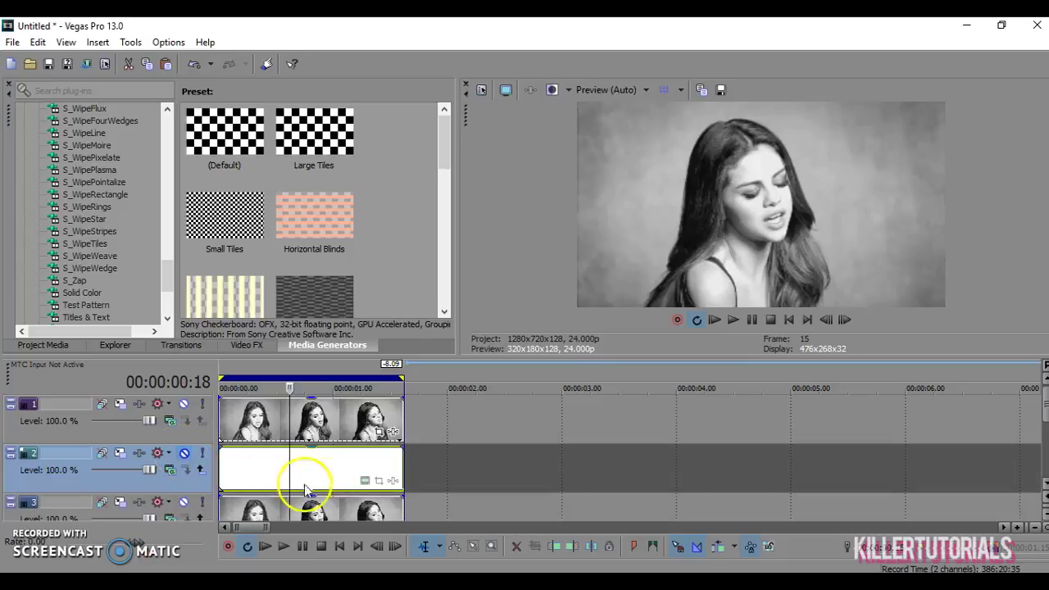
Step: Open Event Pan/Crop for the top track's clip and enable its Mask
scroll(374, 497, "up", 3)
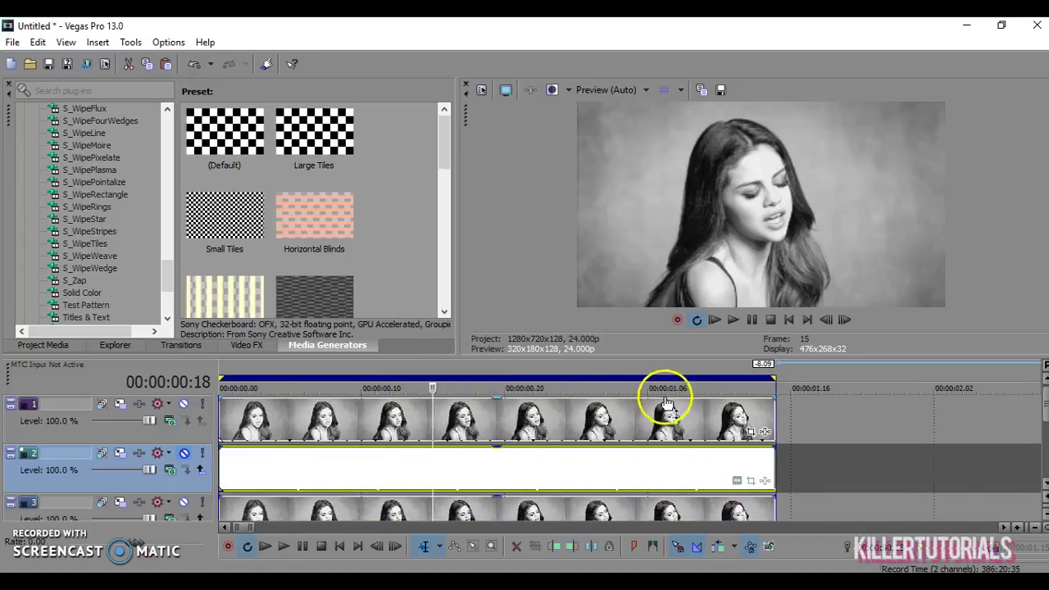
left_click(752, 434)
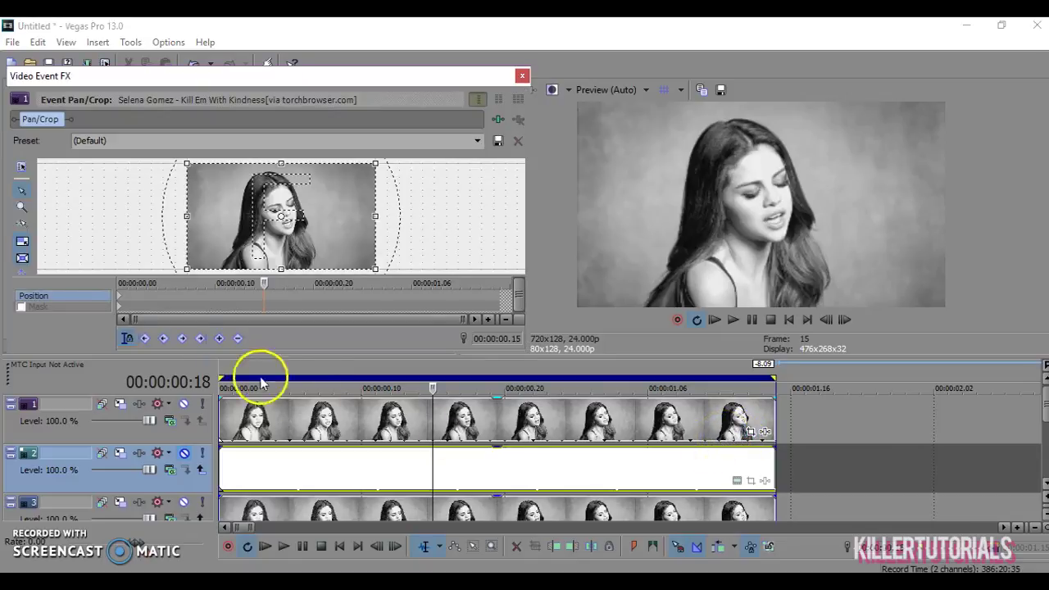
left_click(21, 306)
left_click(127, 338)
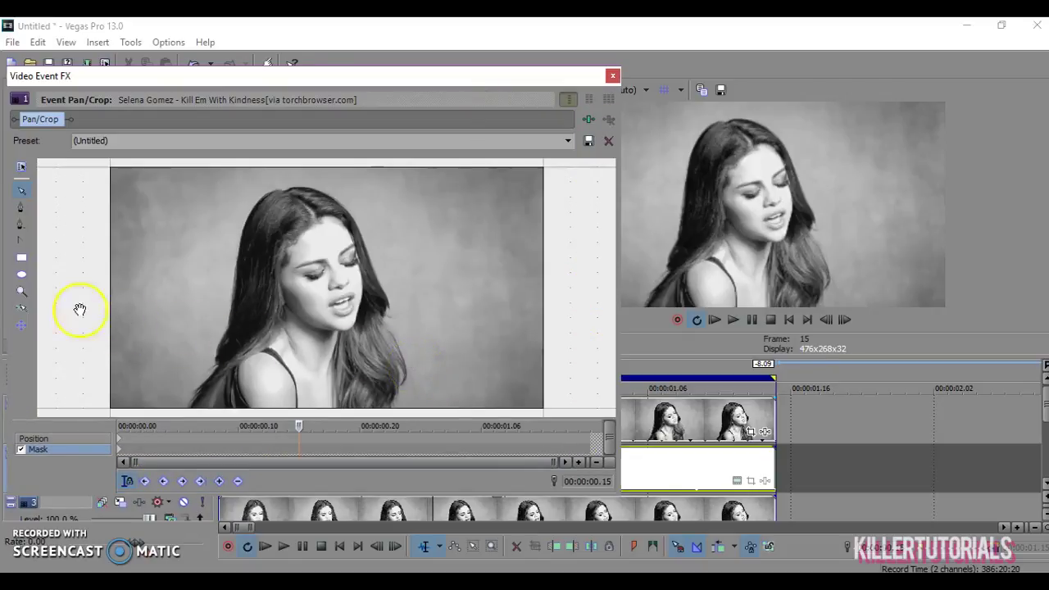
Step: Place mask anchor points along the outer edge of the woman's shoulder and hair, from the frame's lower edge to eye level
left_click(22, 208)
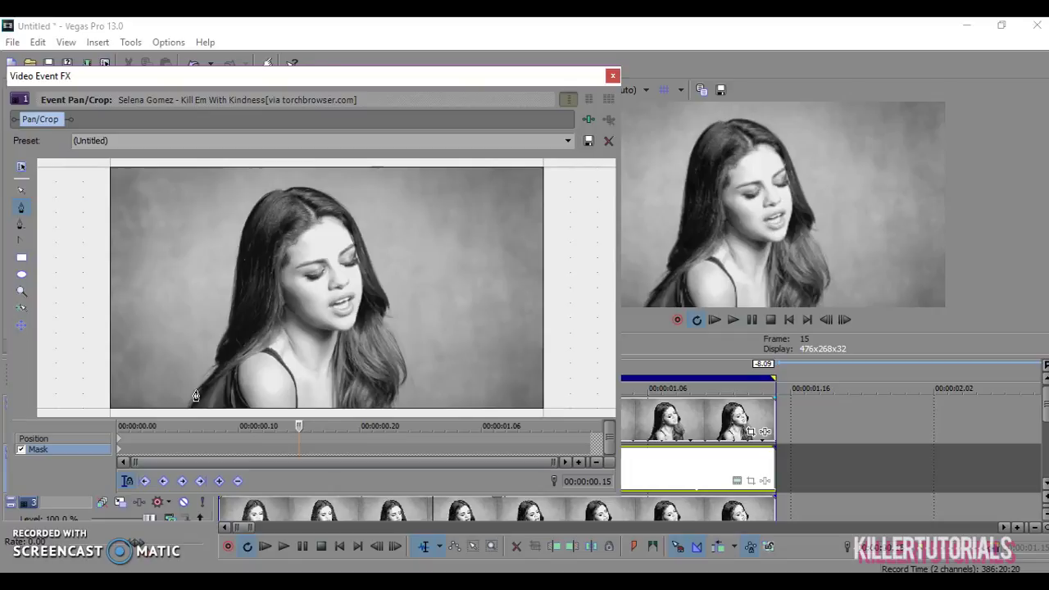
left_click(214, 363)
left_click(191, 402)
left_click(203, 380)
left_click(222, 356)
left_click(224, 334)
left_click(230, 301)
left_click(235, 277)
left_click(237, 249)
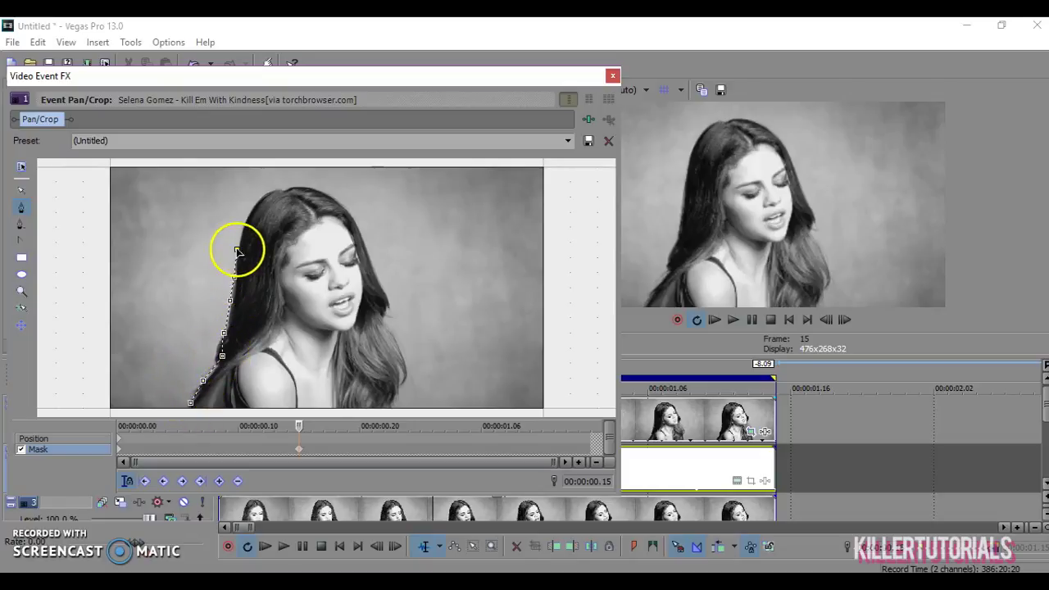
Step: Continue the mask outline up the hair toward the crown, and clear the anchor points drawn so far
left_click(23, 189)
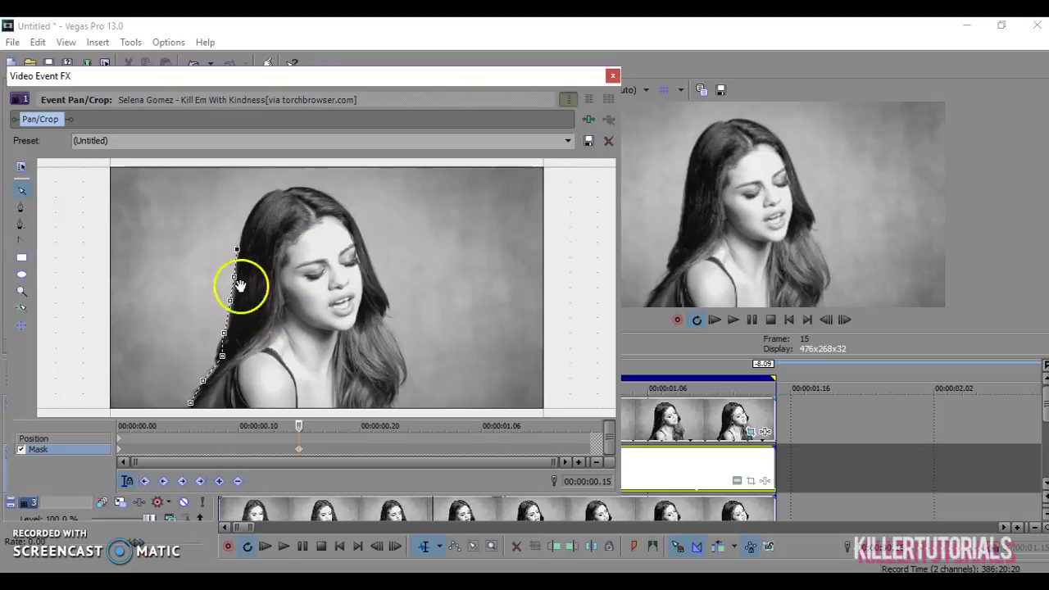
scroll(248, 283, "up", 4)
scroll(336, 368, "up", 3)
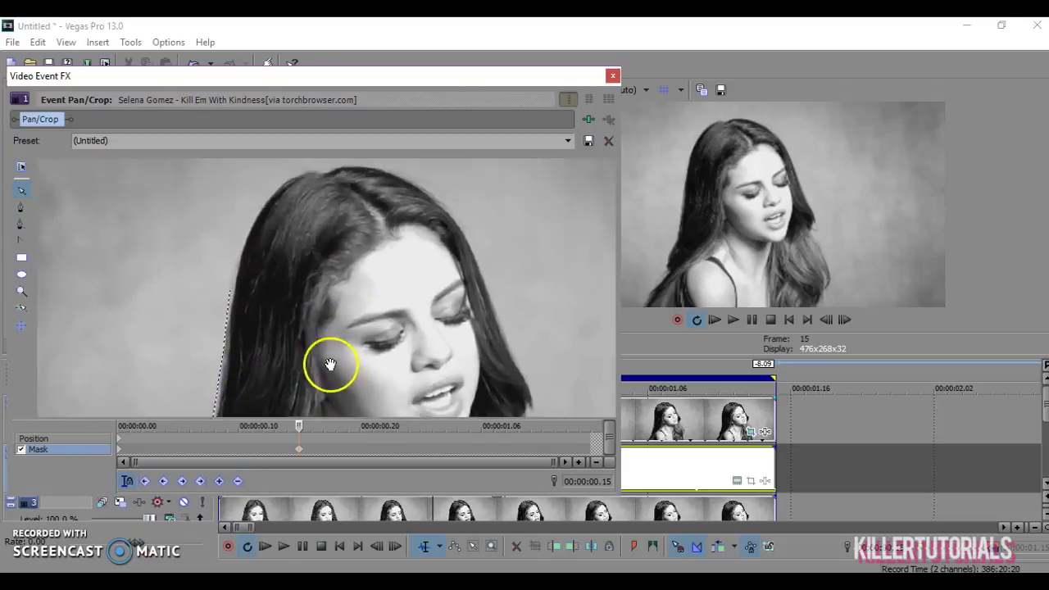
left_click_drag(320, 328, 337, 270)
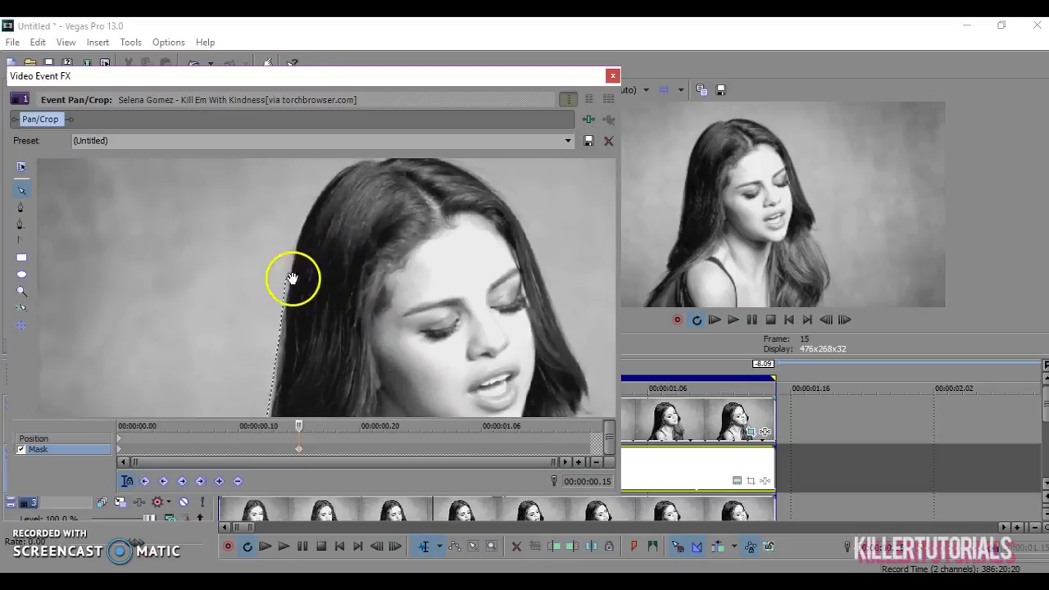
left_click(21, 210)
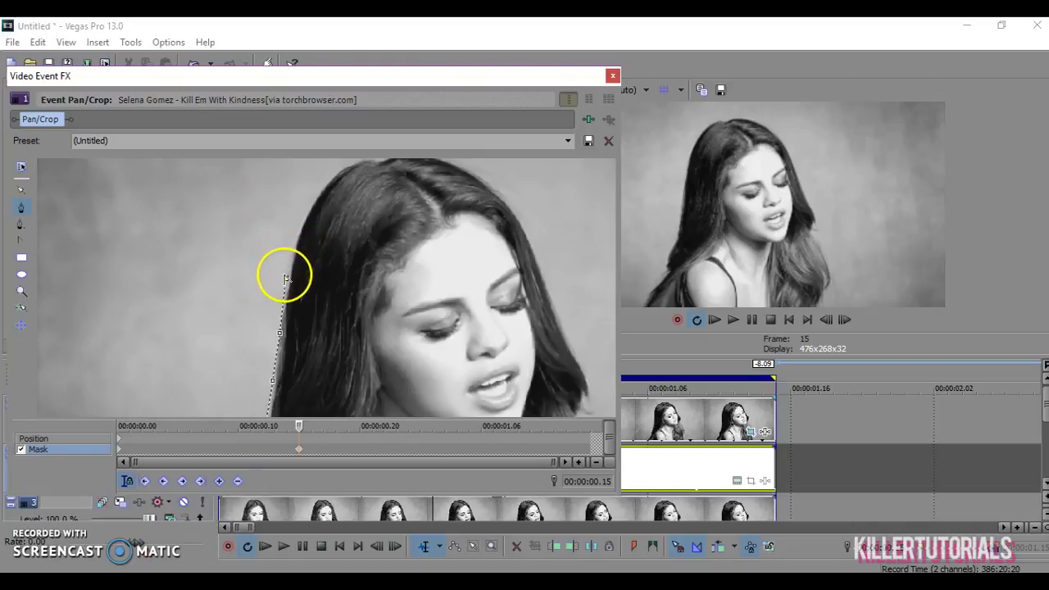
left_click(285, 279)
left_click(295, 245)
left_click(308, 217)
left_click(325, 191)
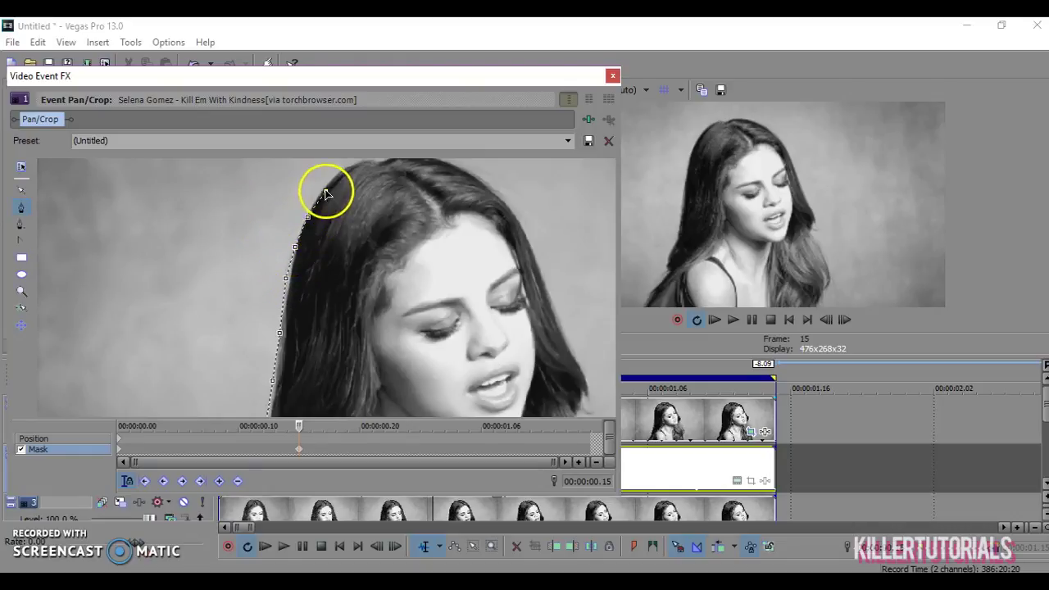
right_click(206, 237)
left_click(243, 247)
Step: Restart the mask outline with anchor points from the frame's lower edge up along the outer edge of the woman's shoulder
scroll(275, 329, "down", 3)
left_click_drag(274, 329, 226, 260)
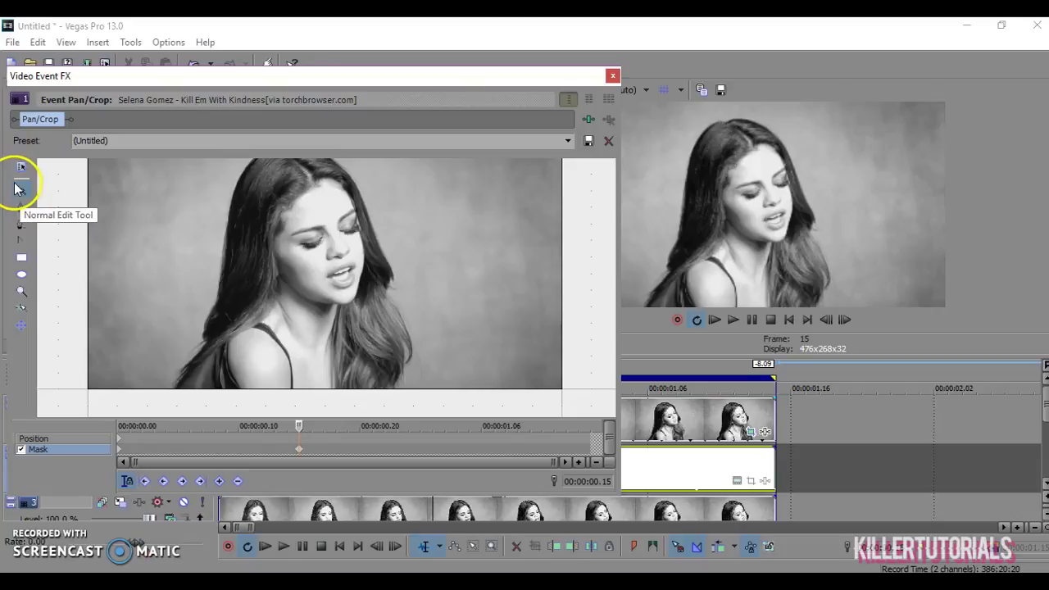
left_click(21, 207)
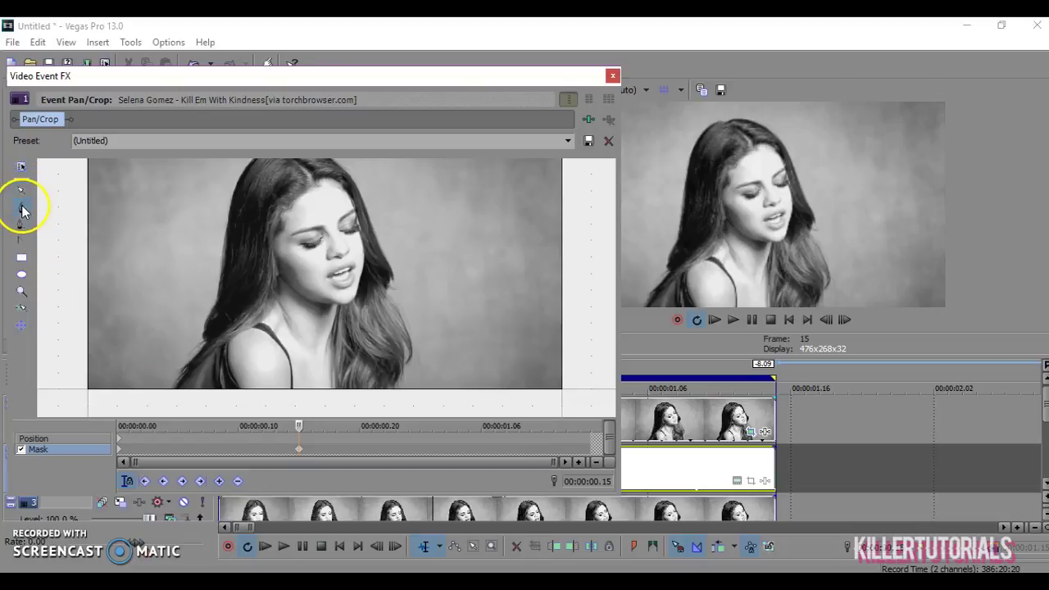
left_click(21, 208)
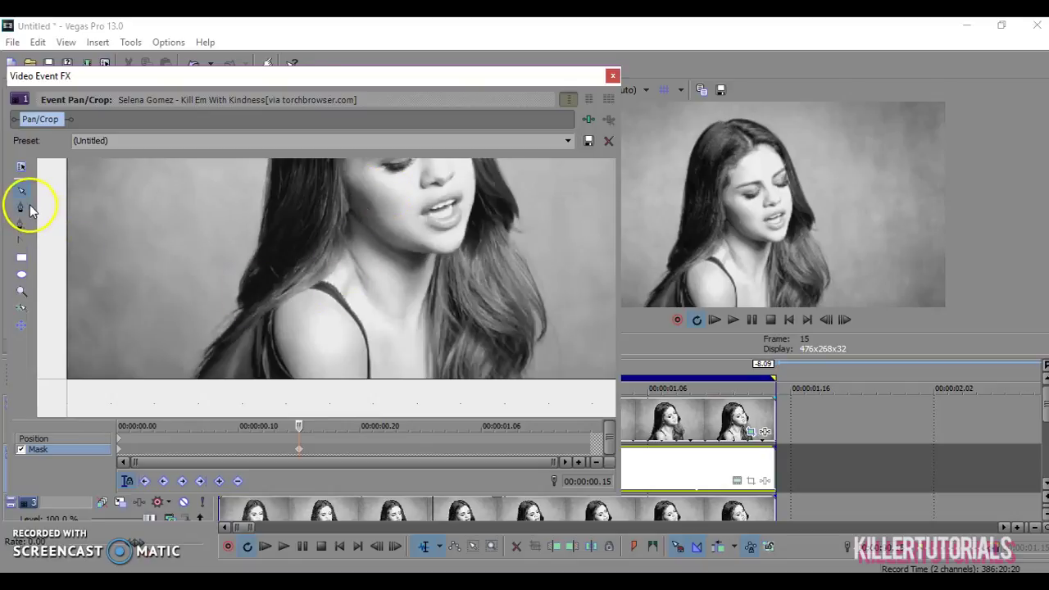
left_click(22, 207)
left_click_drag(221, 346, 288, 300)
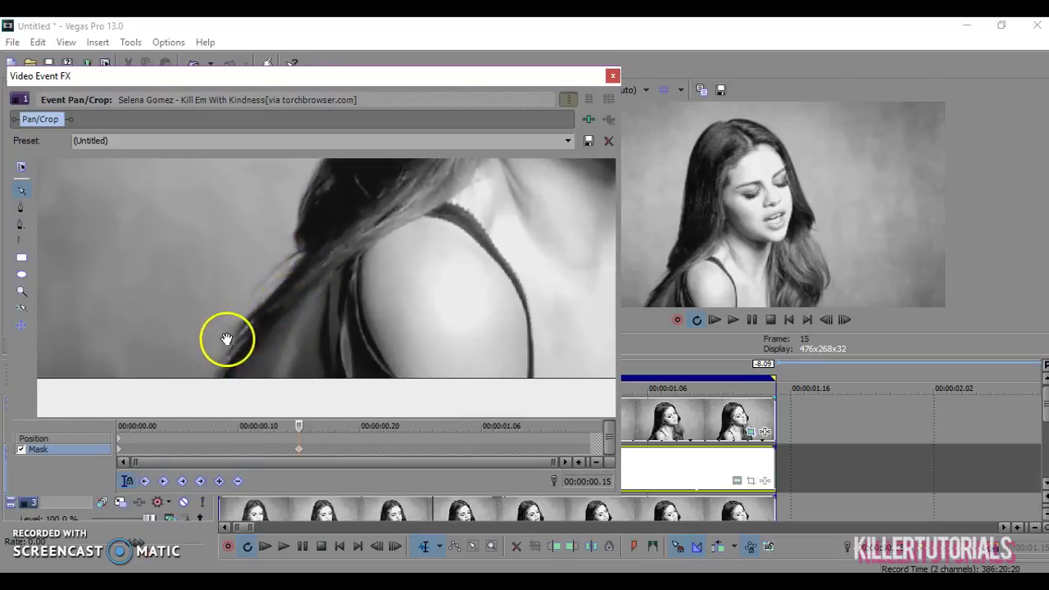
left_click(220, 375)
left_click(232, 358)
left_click(241, 338)
left_click(249, 310)
left_click(278, 284)
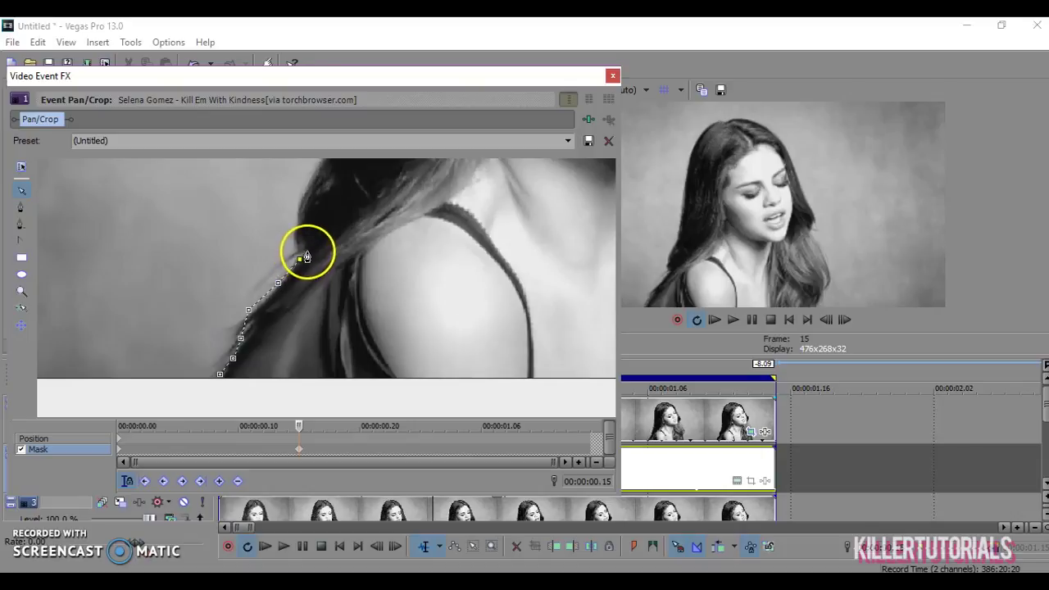
Step: Extend the mask outline from the top of the shoulder up the lower part of the hair's outer edge
left_click(307, 249)
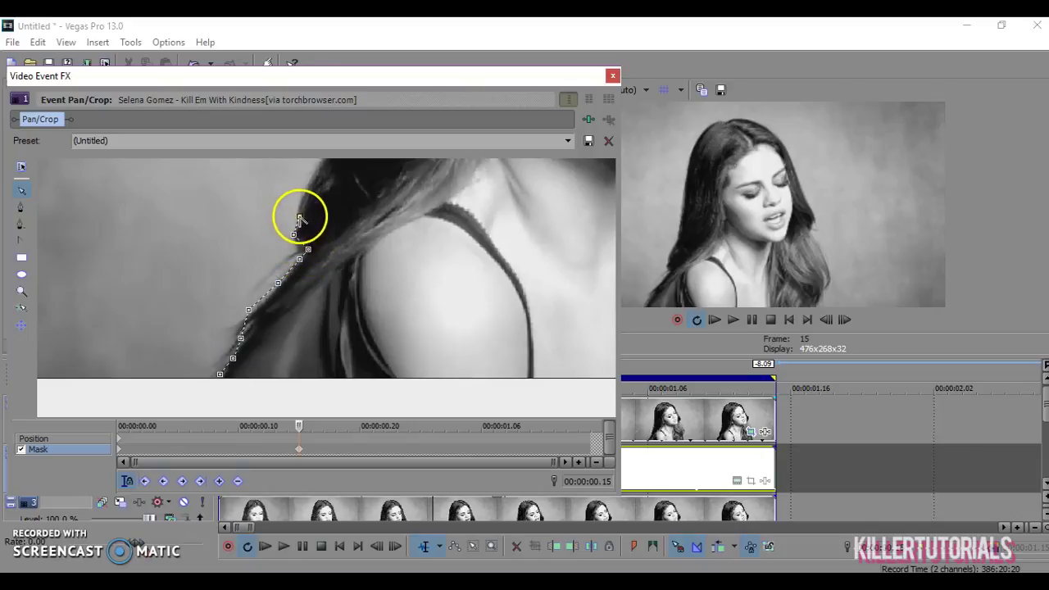
left_click(300, 216)
left_click(306, 179)
left_click(315, 167)
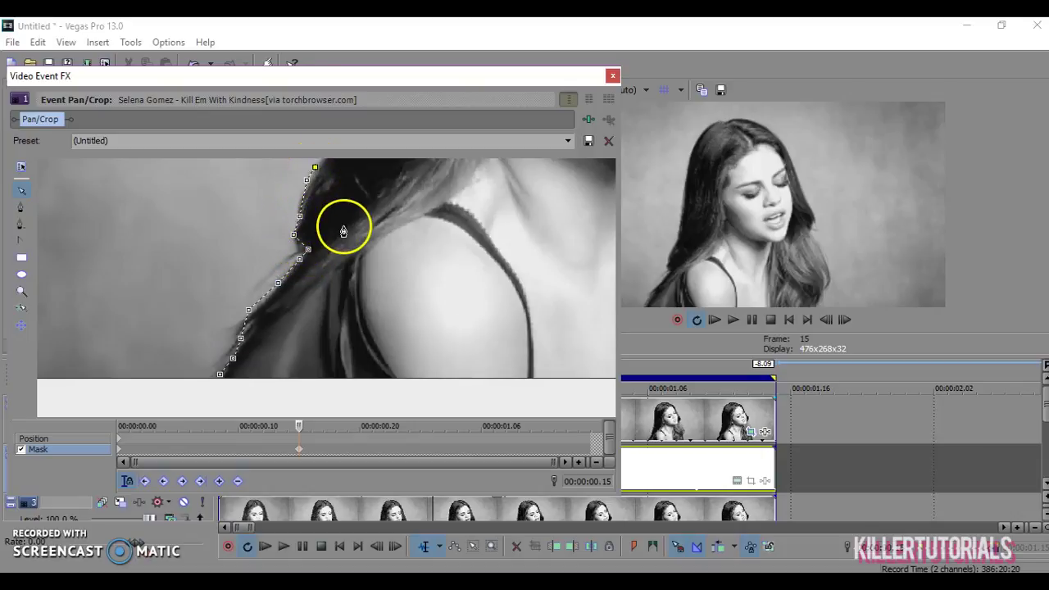
Step: Add mask anchor points up the hair's outer edge from just above the shoulder to about cheek level
left_click_drag(372, 204, 339, 339)
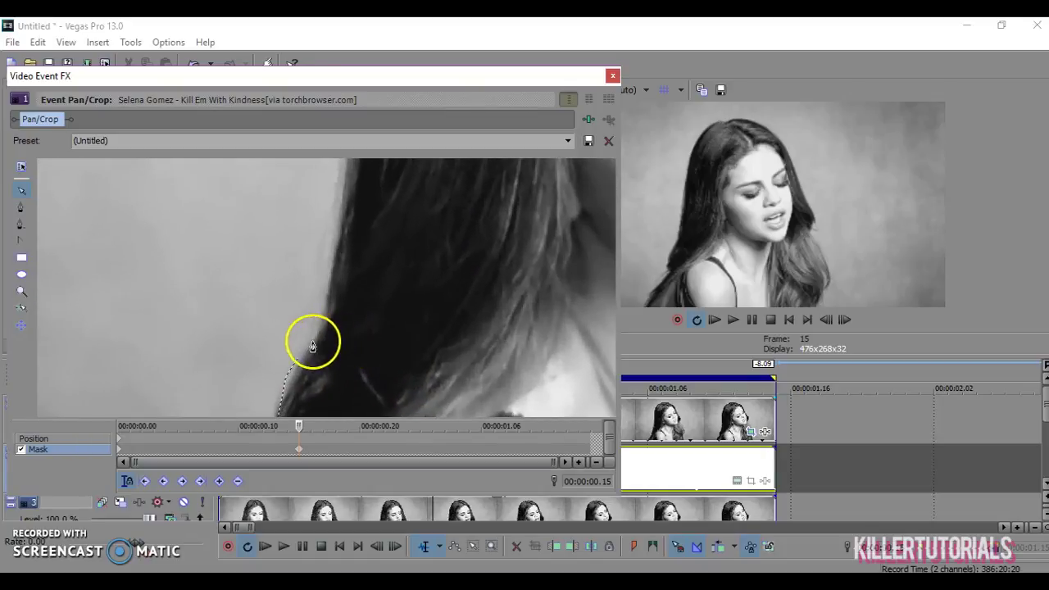
left_click(315, 341)
left_click(314, 340)
left_click(331, 313)
left_click(329, 271)
left_click(336, 217)
left_click(345, 171)
Step: Continue the mask anchor points along the hair's outer edge from cheek level past the eyes toward the crown
left_click_drag(368, 197, 340, 368)
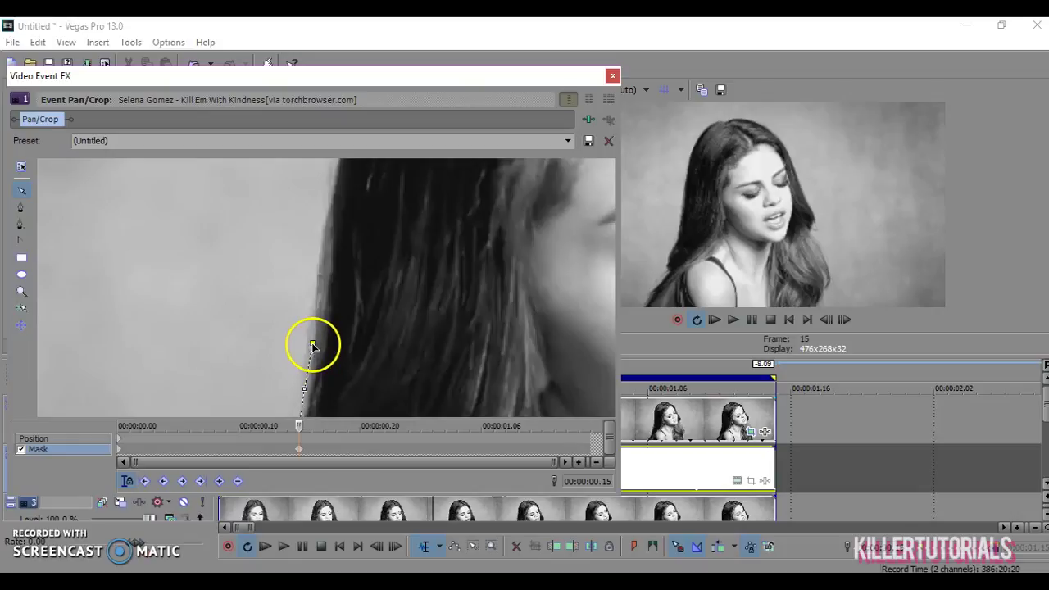
left_click(313, 309)
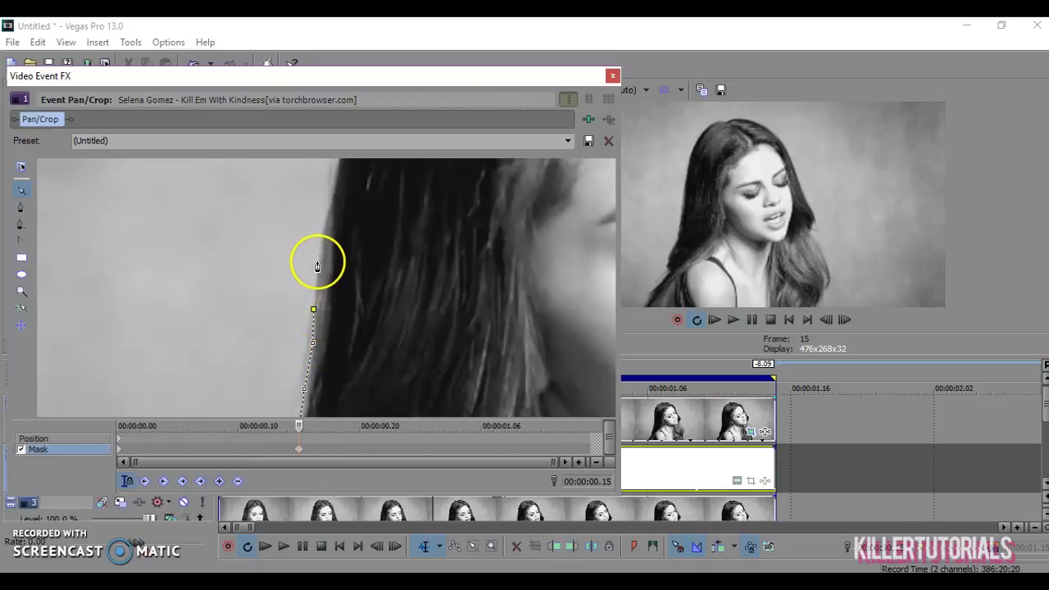
left_click(317, 261)
left_click(325, 222)
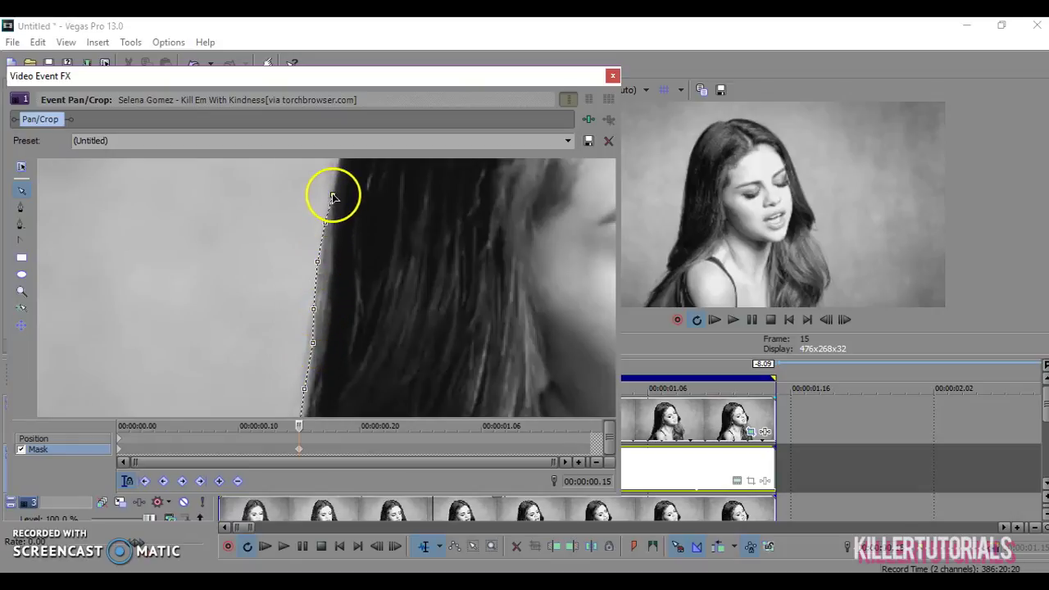
left_click_drag(366, 218, 320, 382)
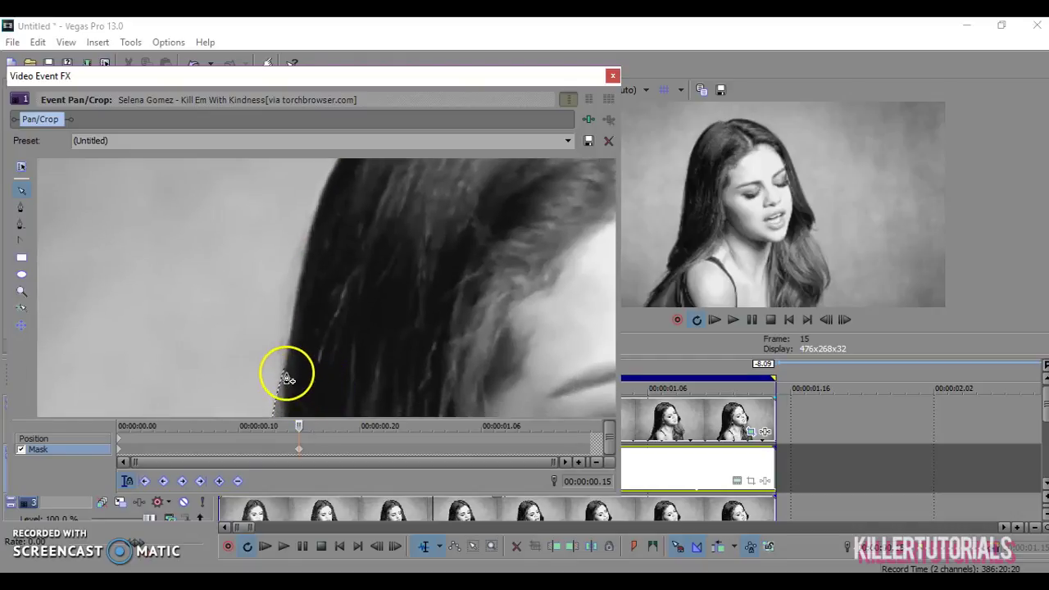
left_click(283, 368)
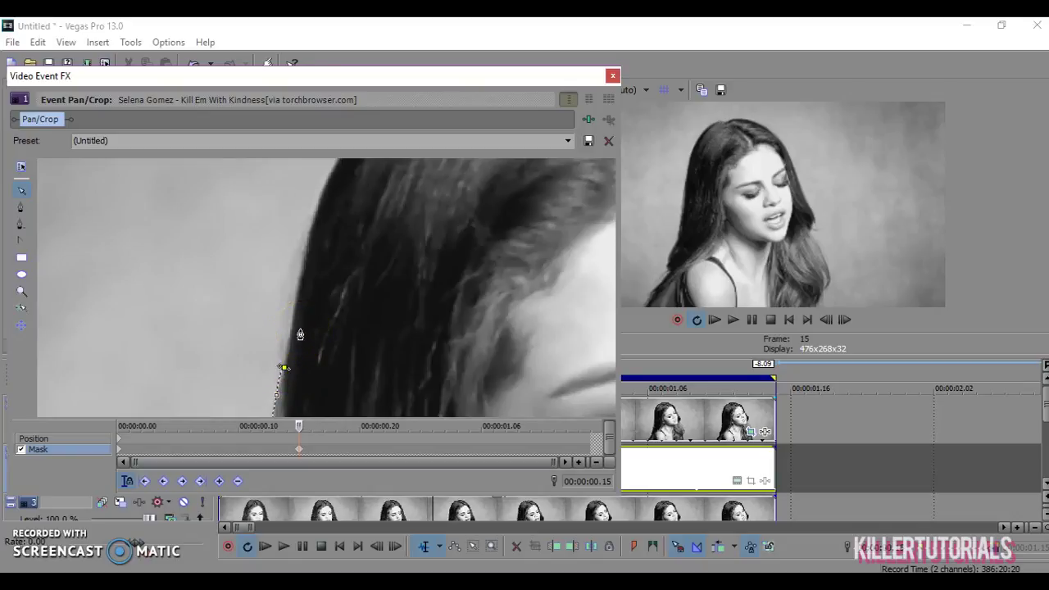
left_click(294, 318)
left_click(302, 273)
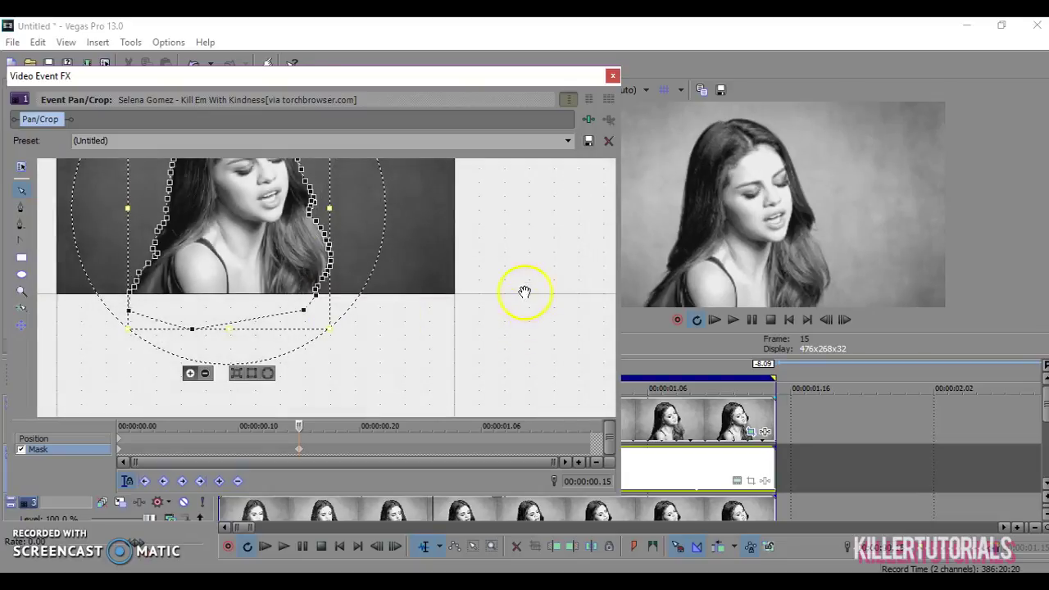
Step: Shrink the Video Event FX window to reach the track headers and unmute the white solid's track
left_click_drag(525, 274, 529, 353)
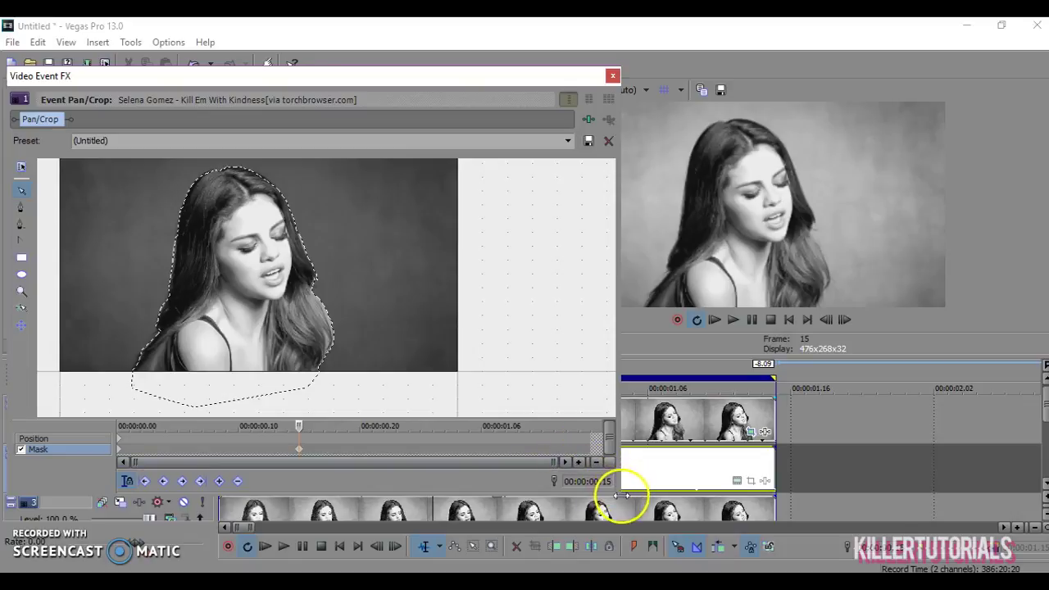
left_click_drag(614, 497, 529, 369)
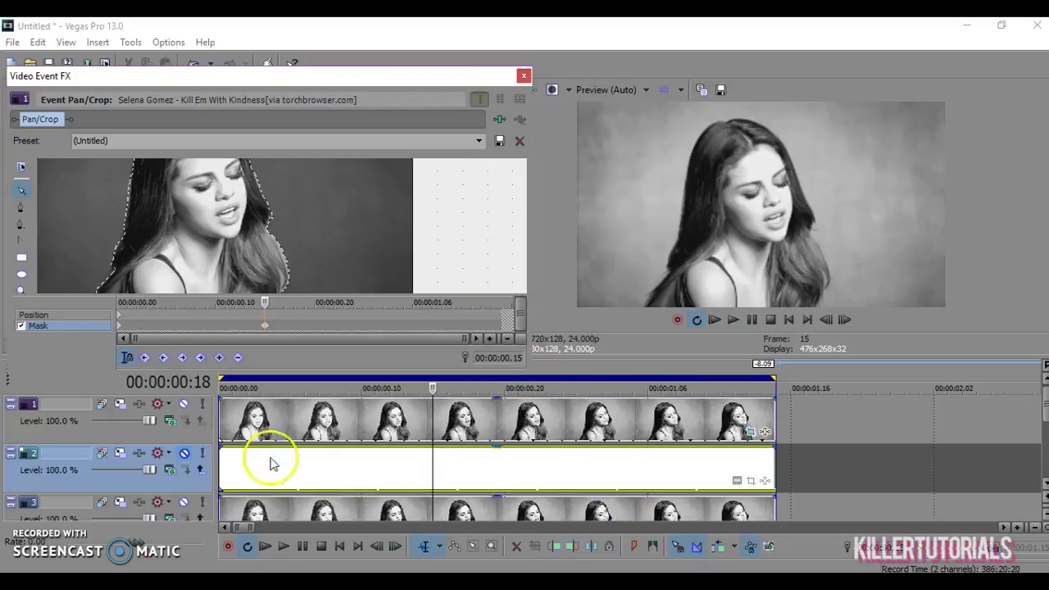
left_click(182, 465)
left_click(183, 457)
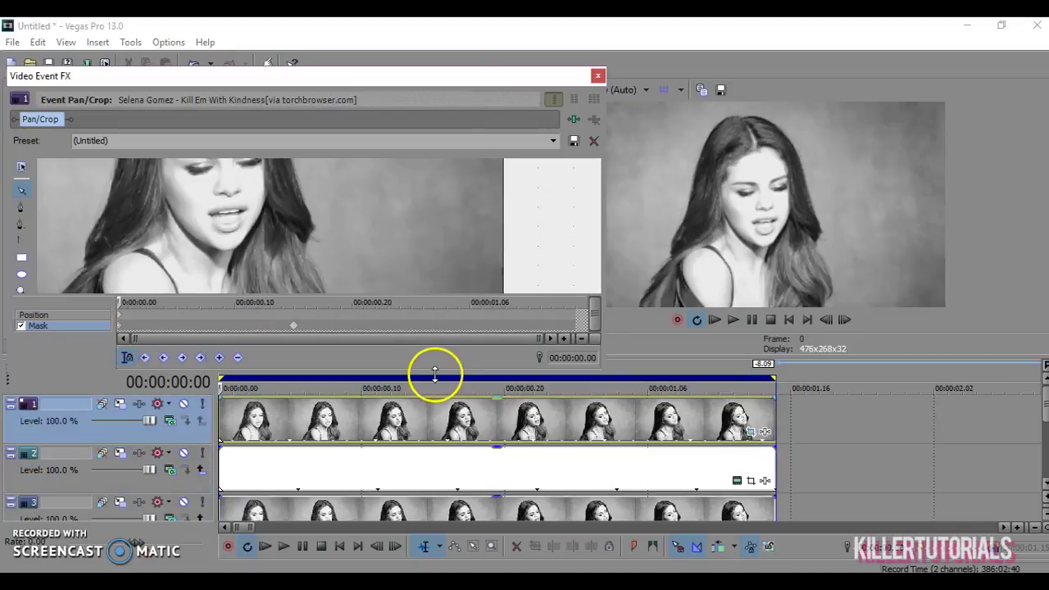
Step: Enlarge the Video Event FX window again and inspect the woman's outline at the clip's first frame
left_click_drag(434, 373, 421, 513)
scroll(369, 406, "up", 1)
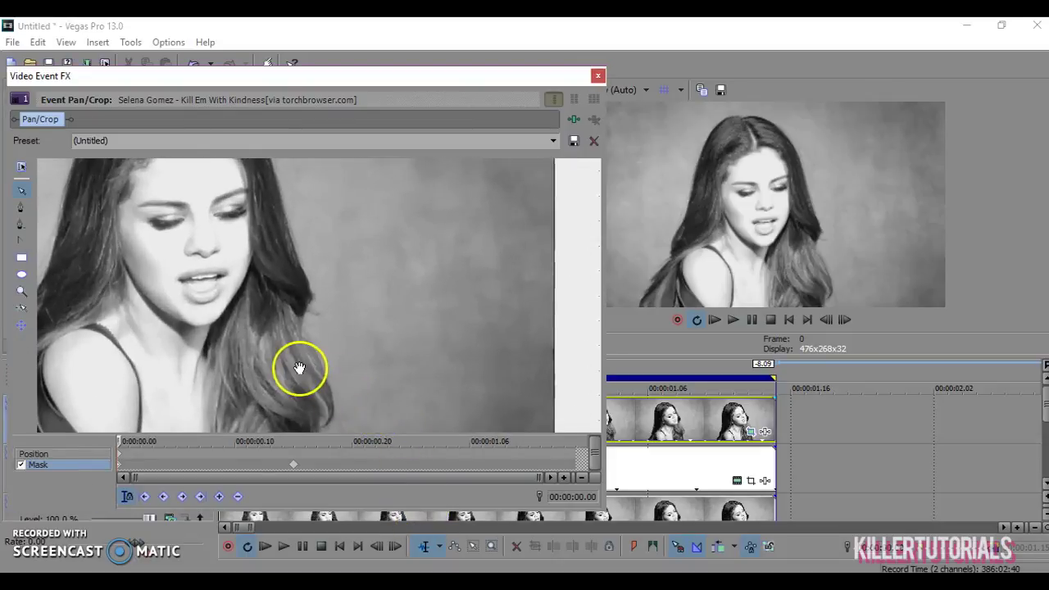
left_click_drag(299, 368, 396, 366)
scroll(393, 362, "down", 3)
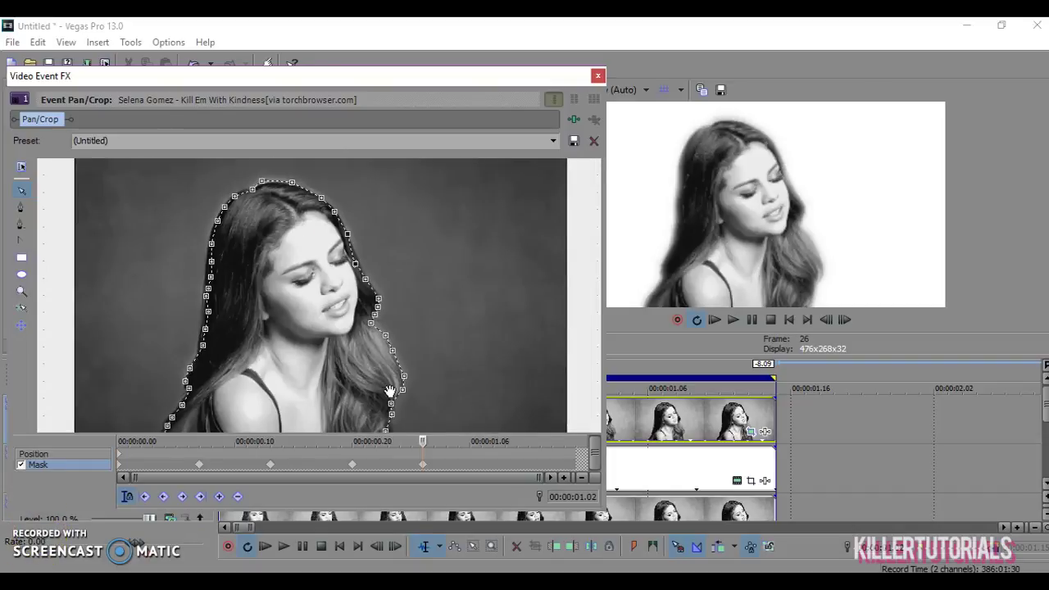
Step: At the 00:00:01.02 mask keyframe, use the Normal Edit Tool to move the anchor points beside the eye outward to the hair edge
left_click(430, 233)
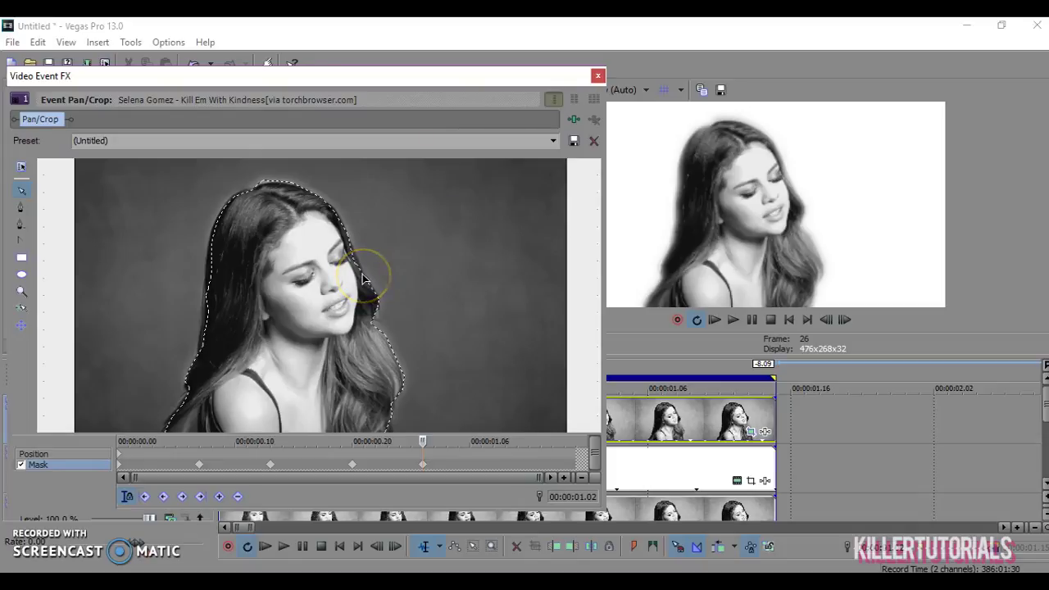
scroll(424, 265, "down", 2)
scroll(339, 368, "up", 3)
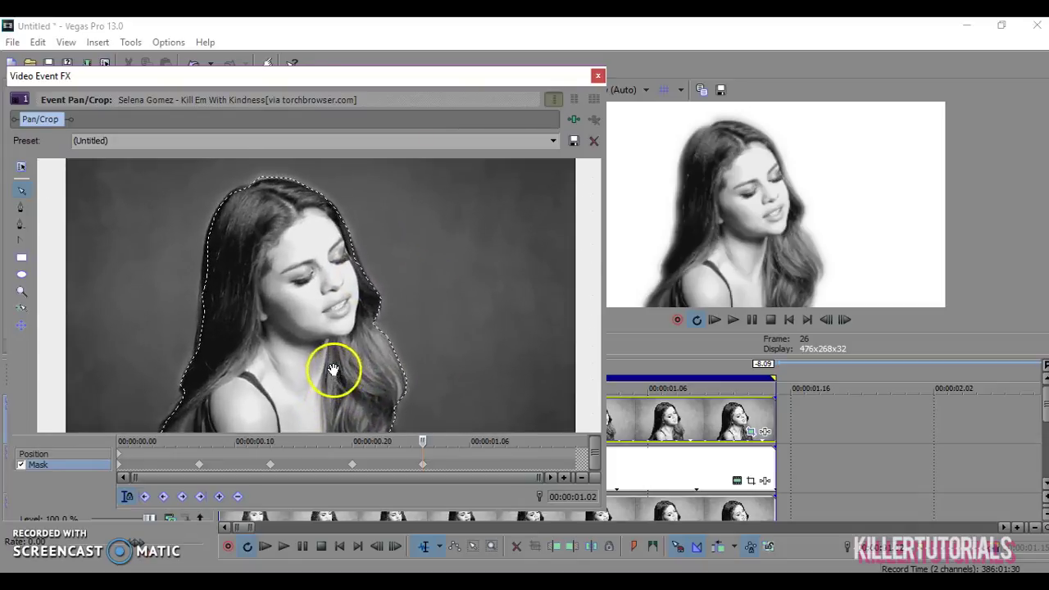
scroll(333, 370, "up", 1)
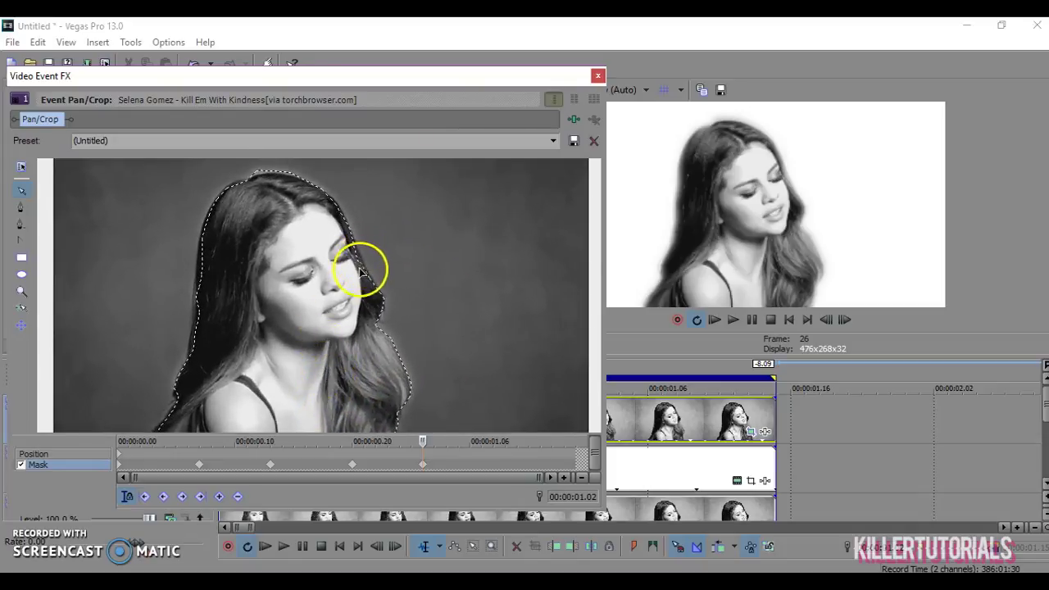
left_click(20, 193)
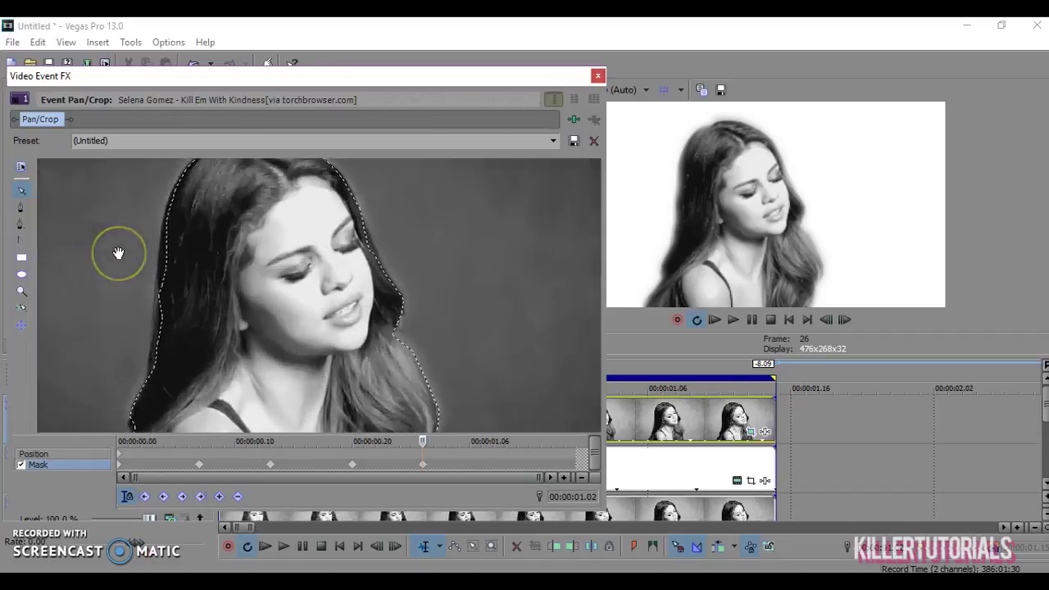
scroll(118, 253, "up", 1)
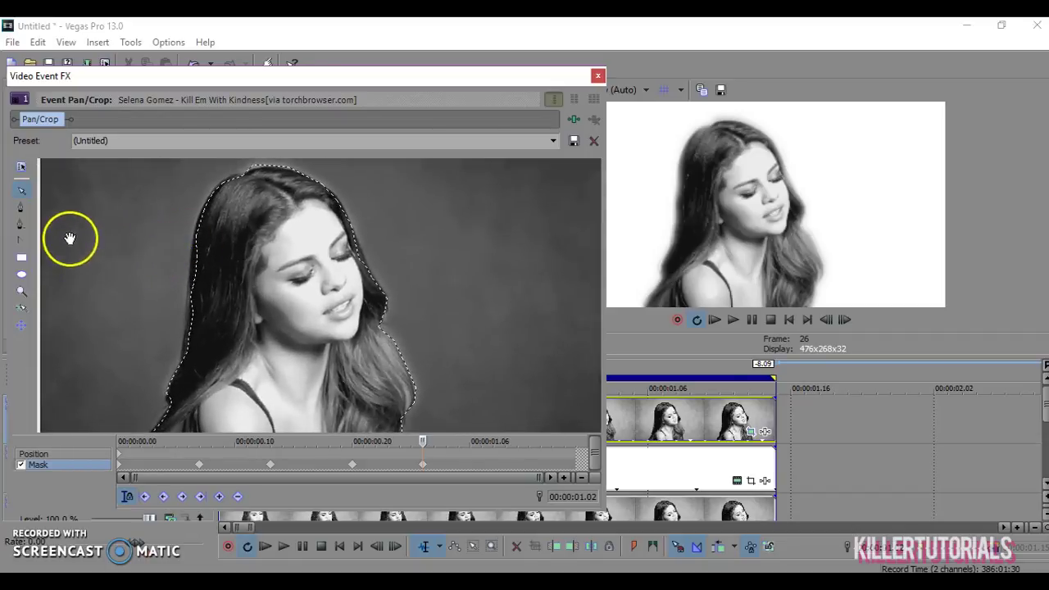
left_click(354, 241)
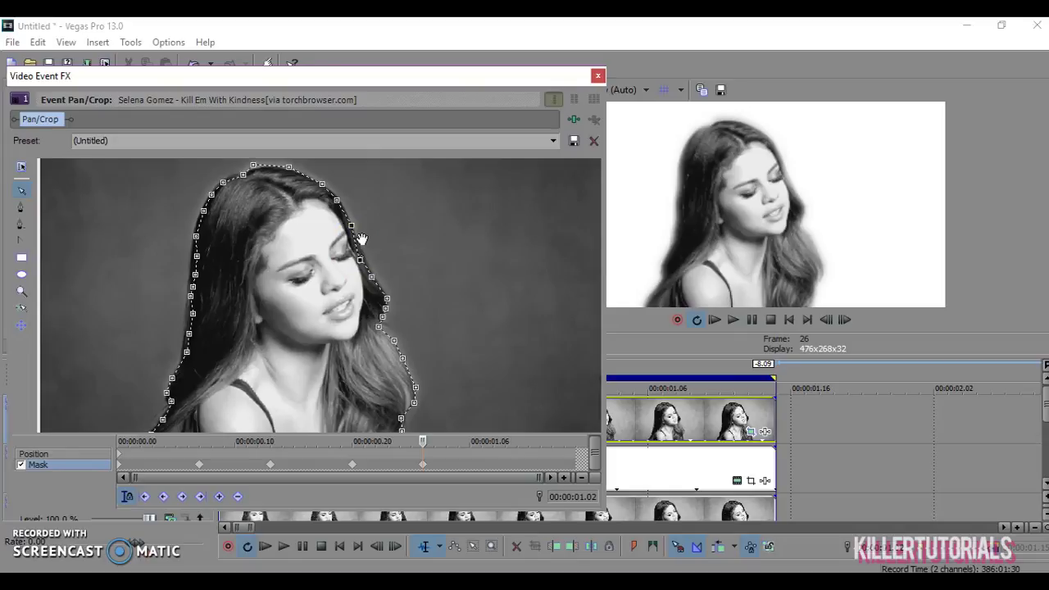
left_click(360, 259)
left_click_drag(360, 260, 357, 226)
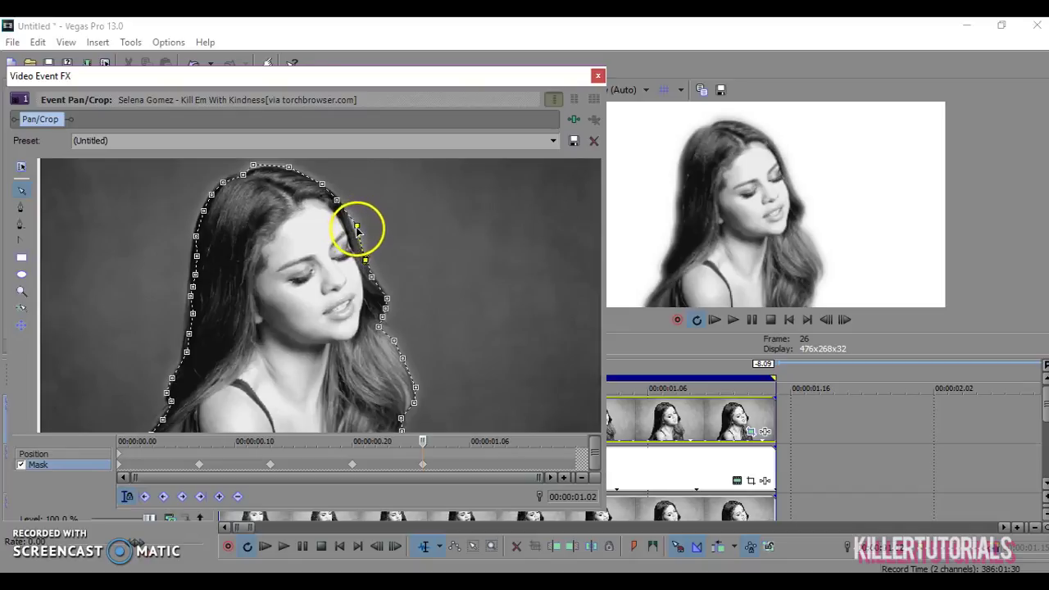
Step: Adjust the 00:00:01.02 mask's anchor points at the crown and down the hair behind the face to follow the hair edge
left_click(243, 174)
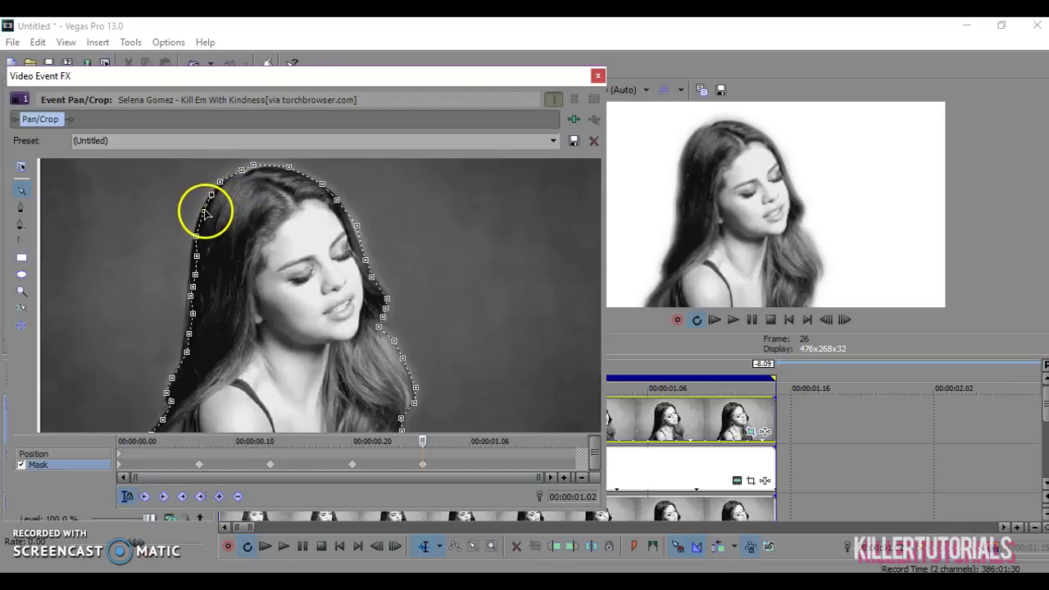
left_click_drag(204, 211, 190, 323)
left_click(197, 236)
left_click(197, 258)
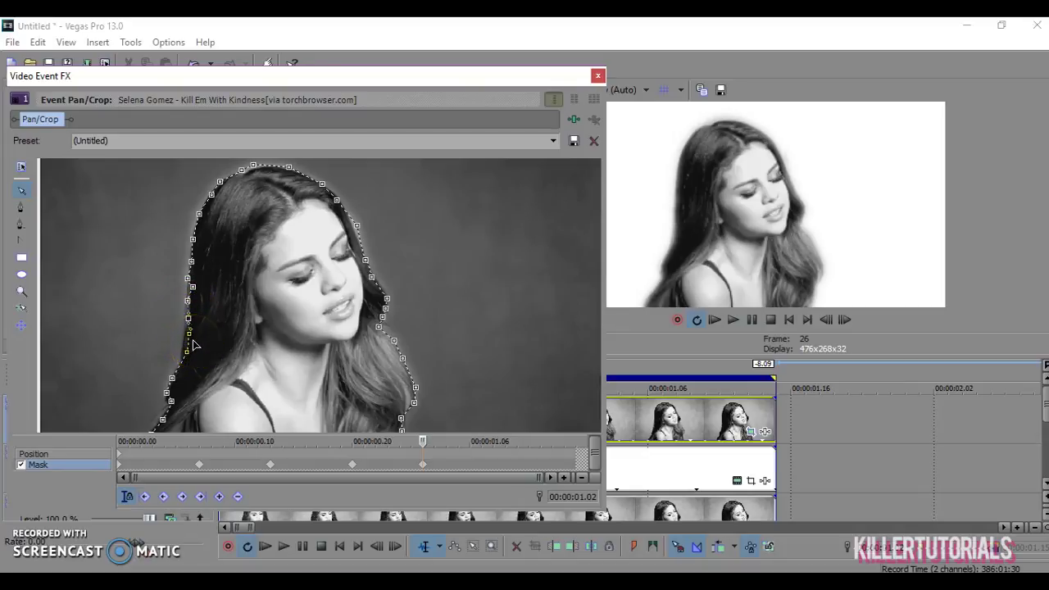
left_click_drag(155, 399, 123, 332)
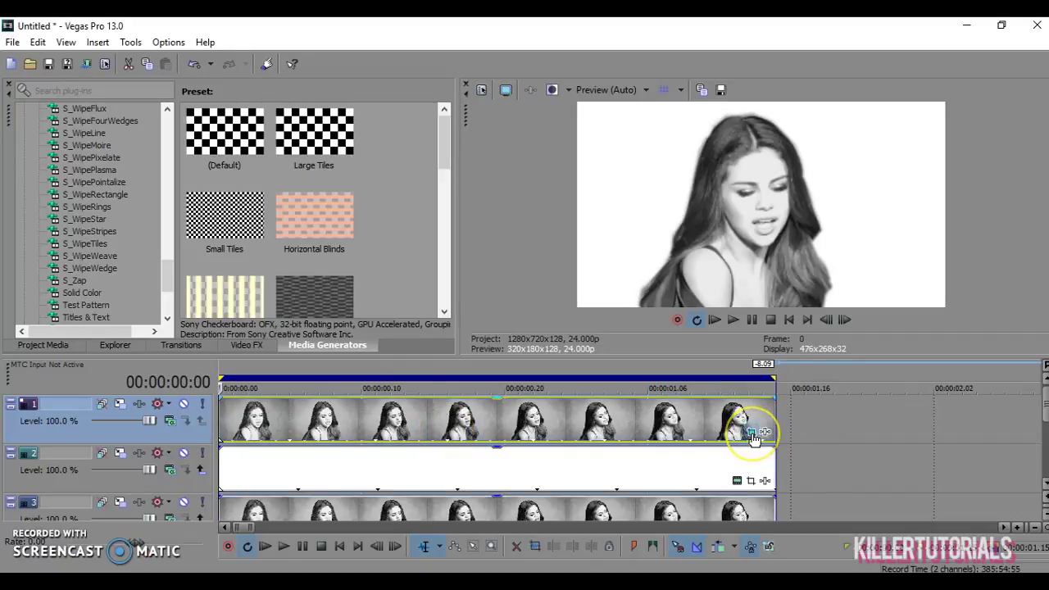
Step: Review the mask in the top clip's Event Pan/Crop at several times from 00:00:00.00 to 00:00:00.18
left_click(752, 433)
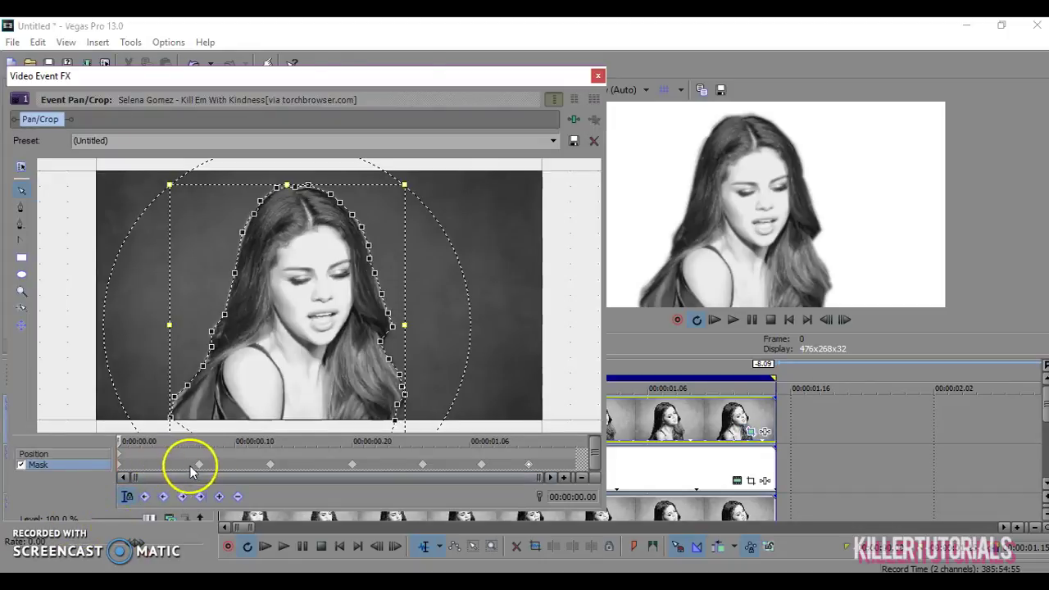
left_click(200, 464)
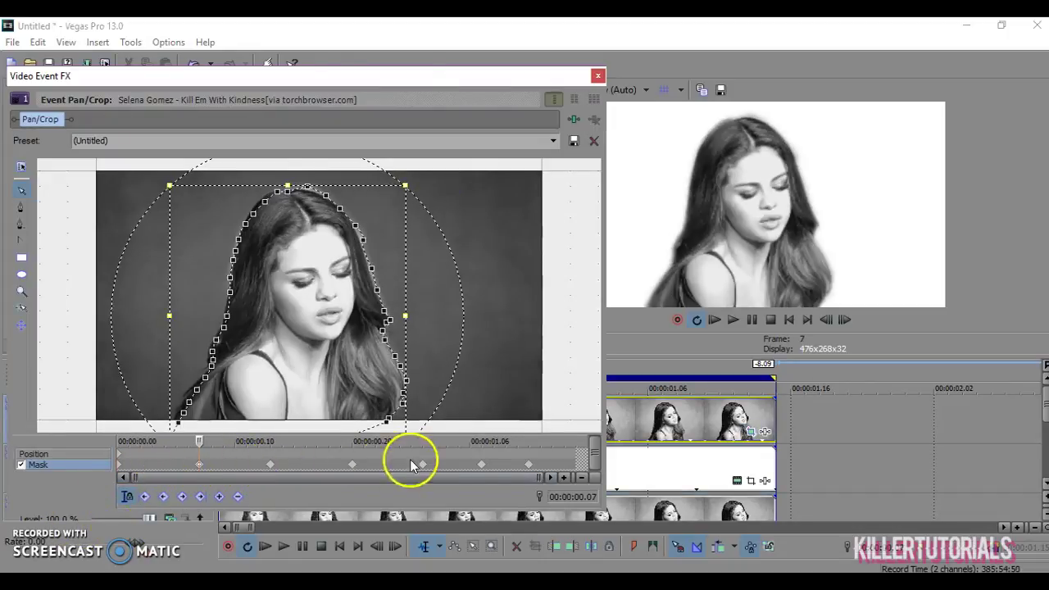
left_click(314, 459)
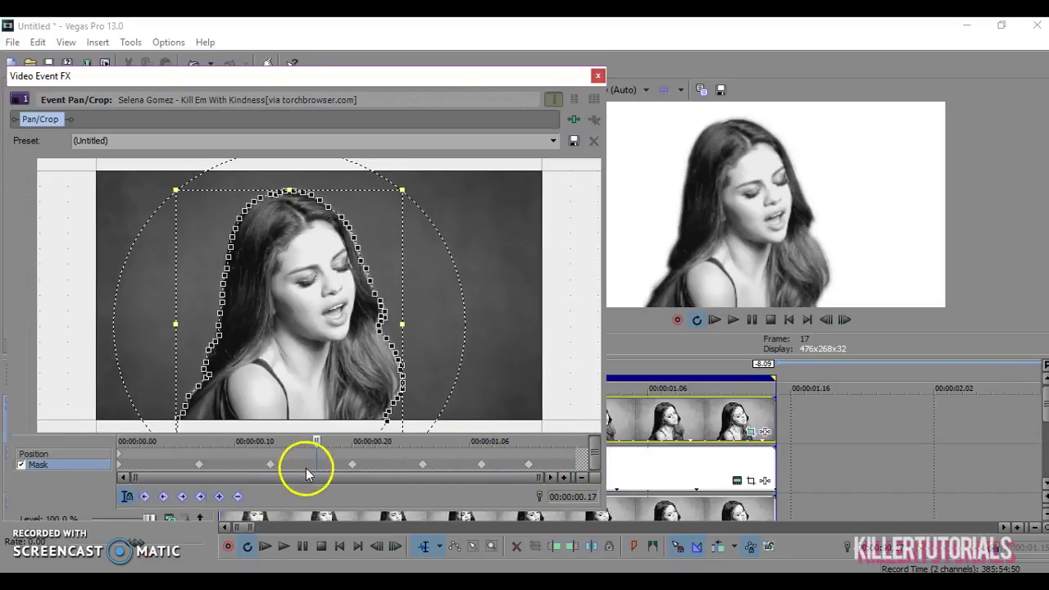
key("Left")
left_click(332, 466)
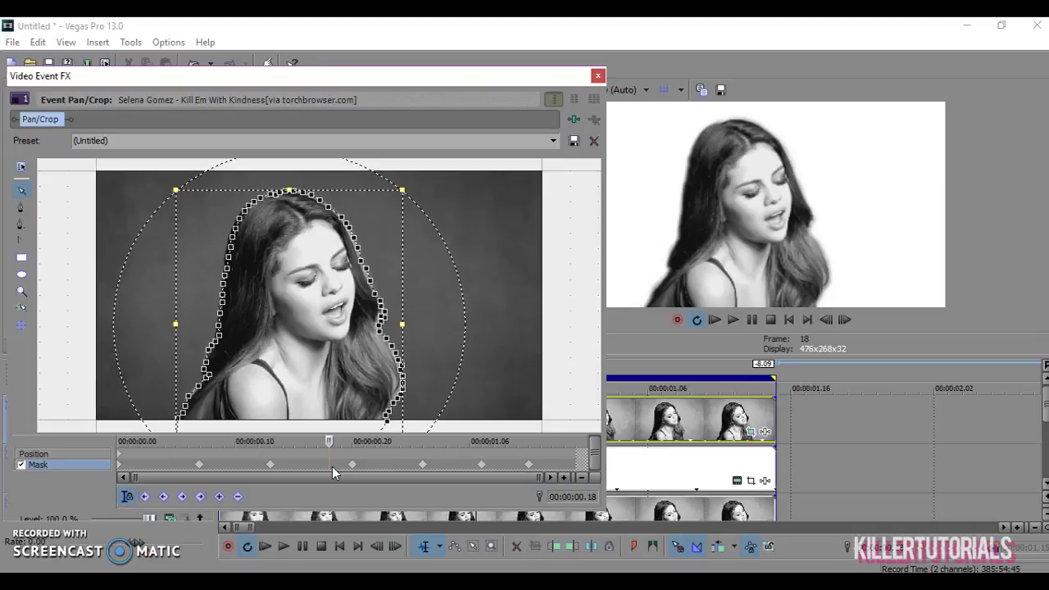
left_click(377, 305)
left_click(597, 77)
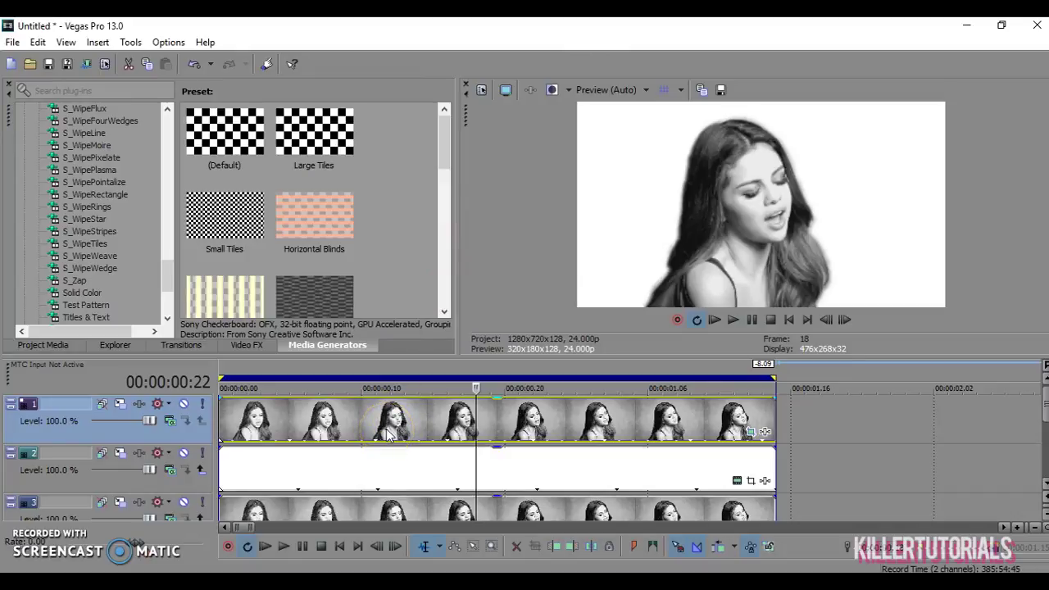
Step: Unmute the audio track and play the masked composite through with sound
left_click(433, 421)
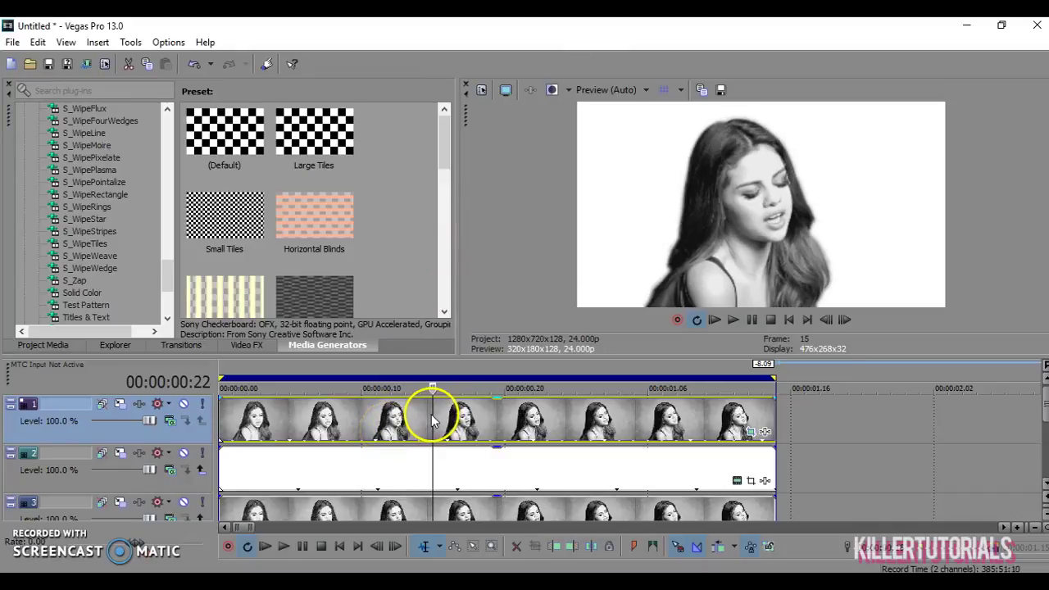
key("space")
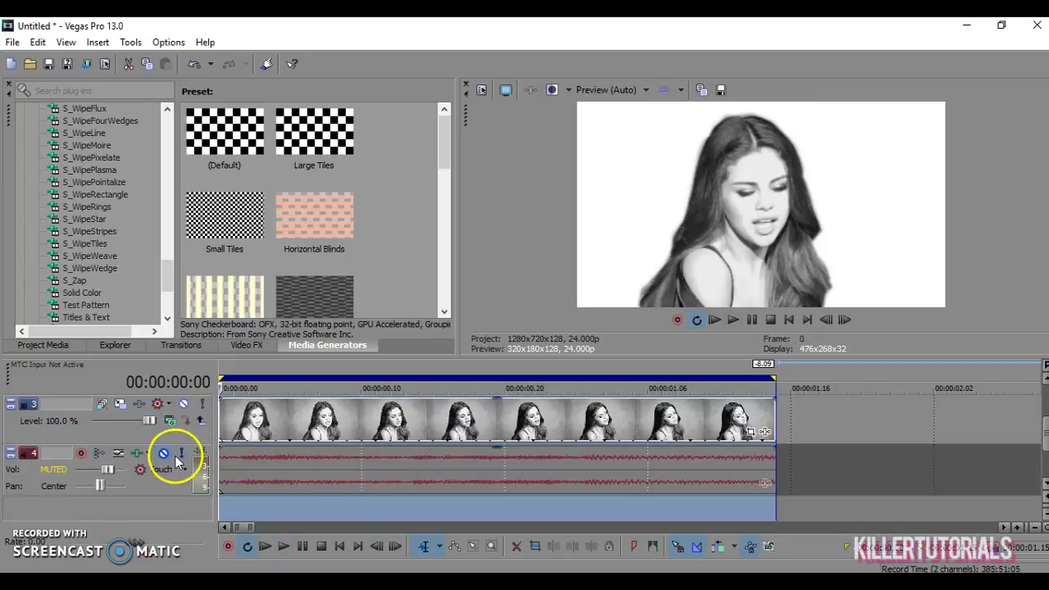
left_click(165, 454)
left_click(286, 480)
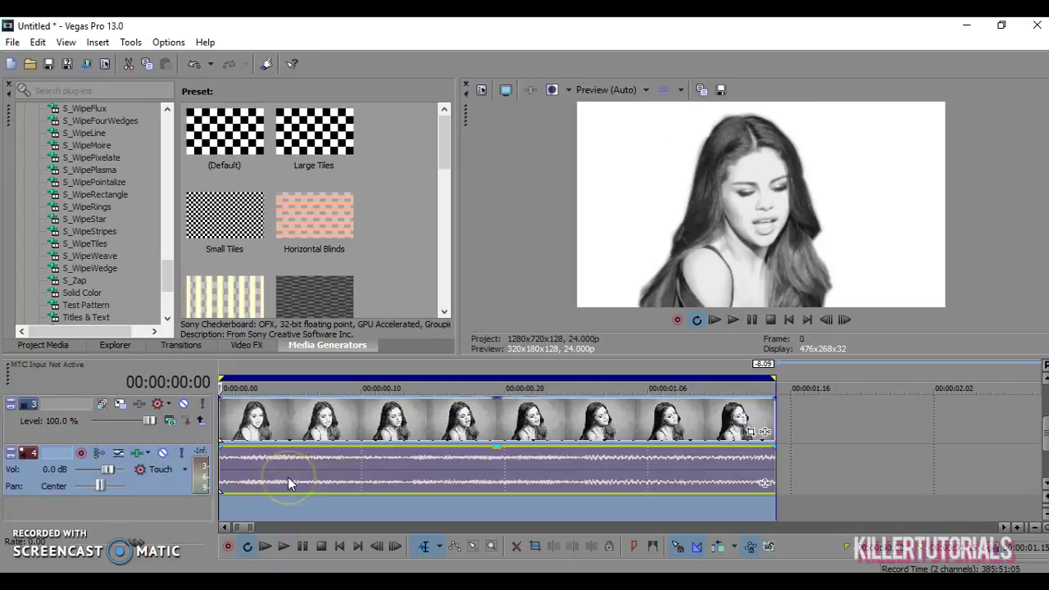
key("space")
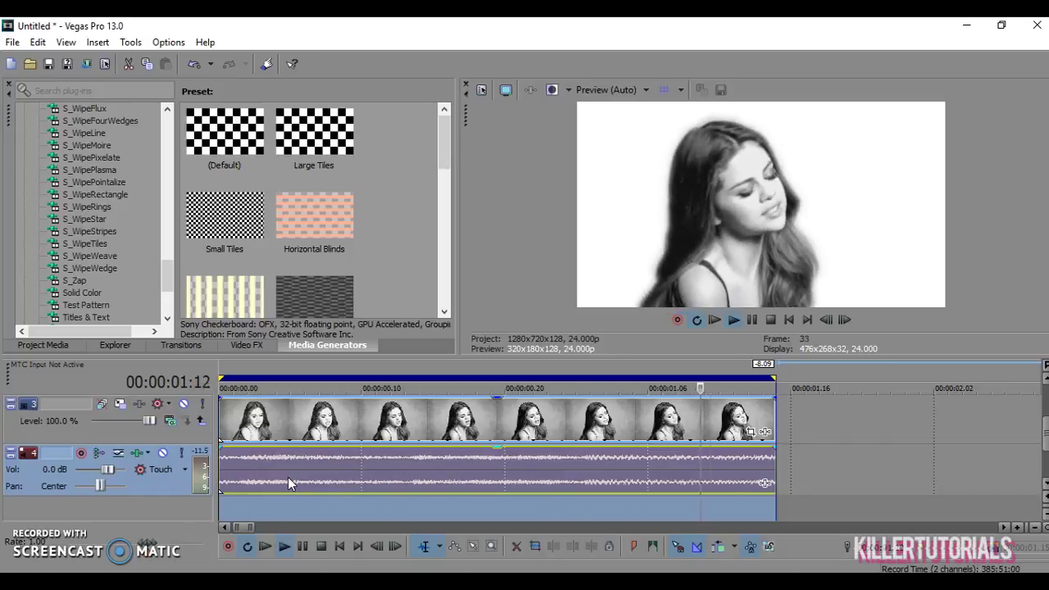
key("space")
scroll(288, 483, "up", 3)
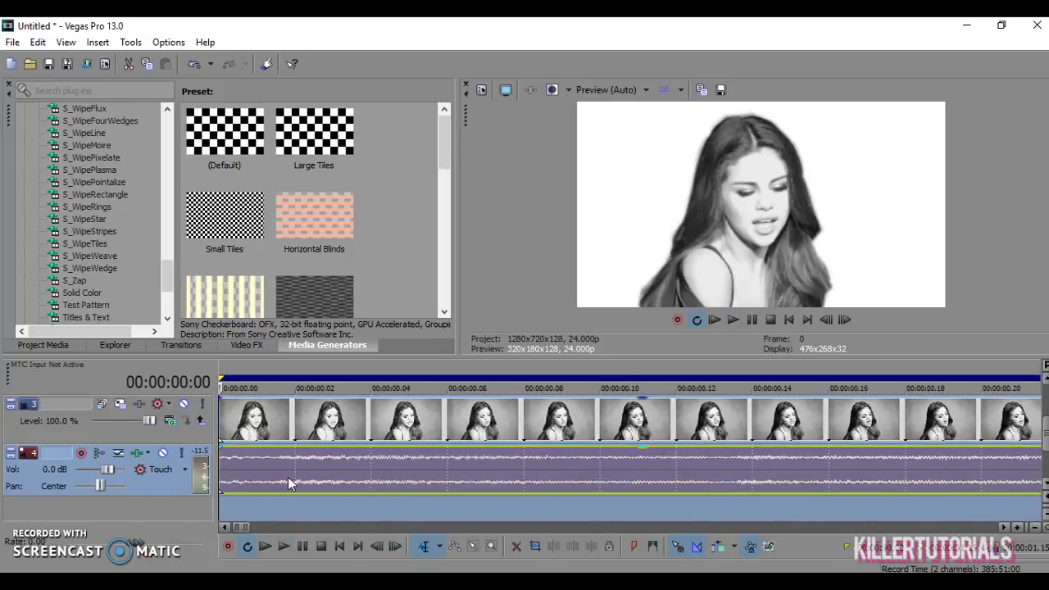
scroll(288, 477, "down", 3)
scroll(316, 468, "up", 2)
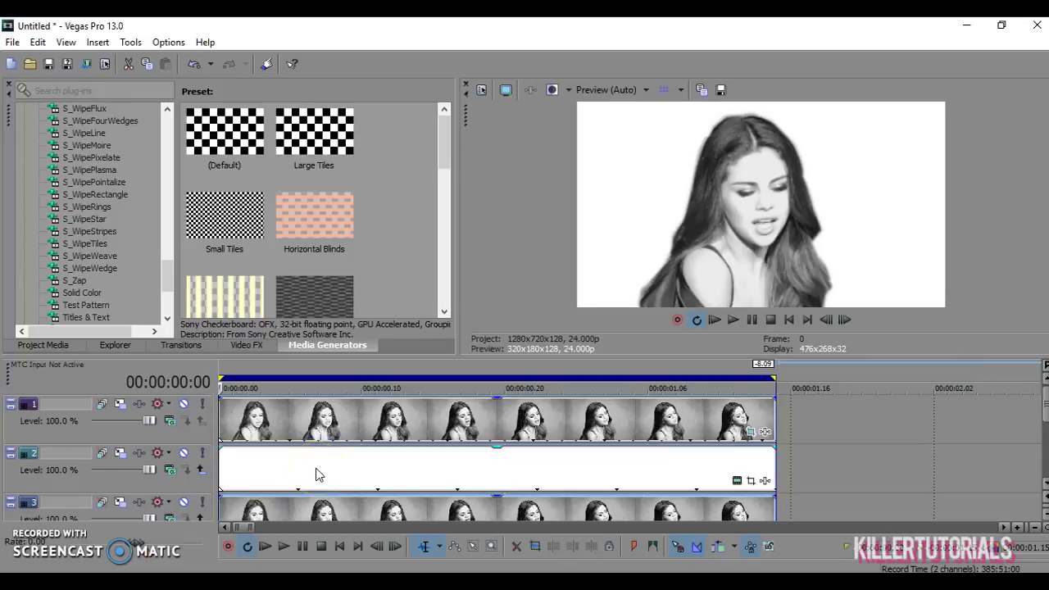
Step: Copy the masked top clip and paste its event attributes onto the white solid on track 2
left_click(362, 414)
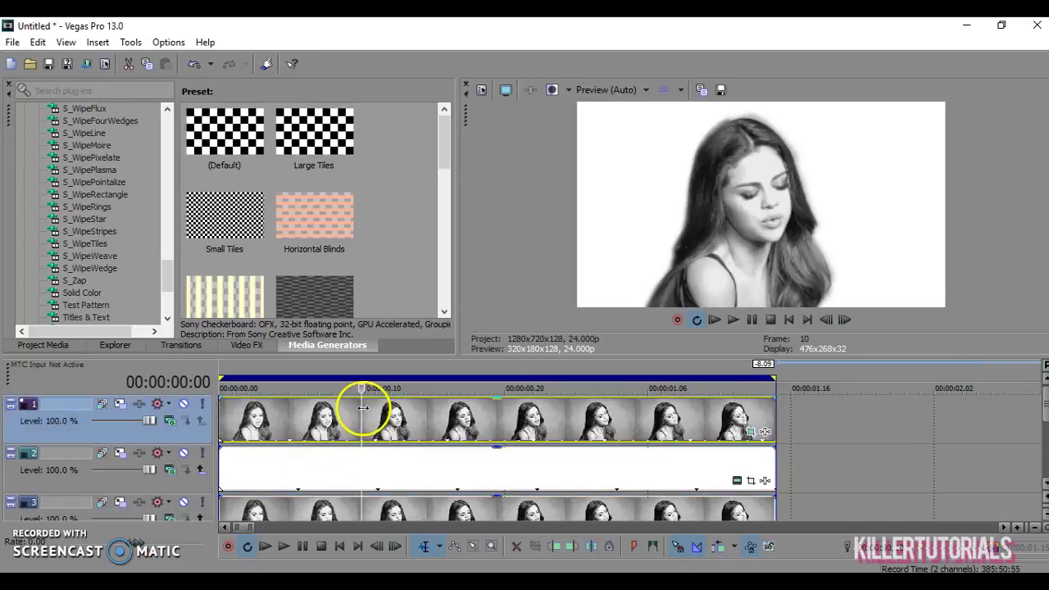
right_click(364, 408)
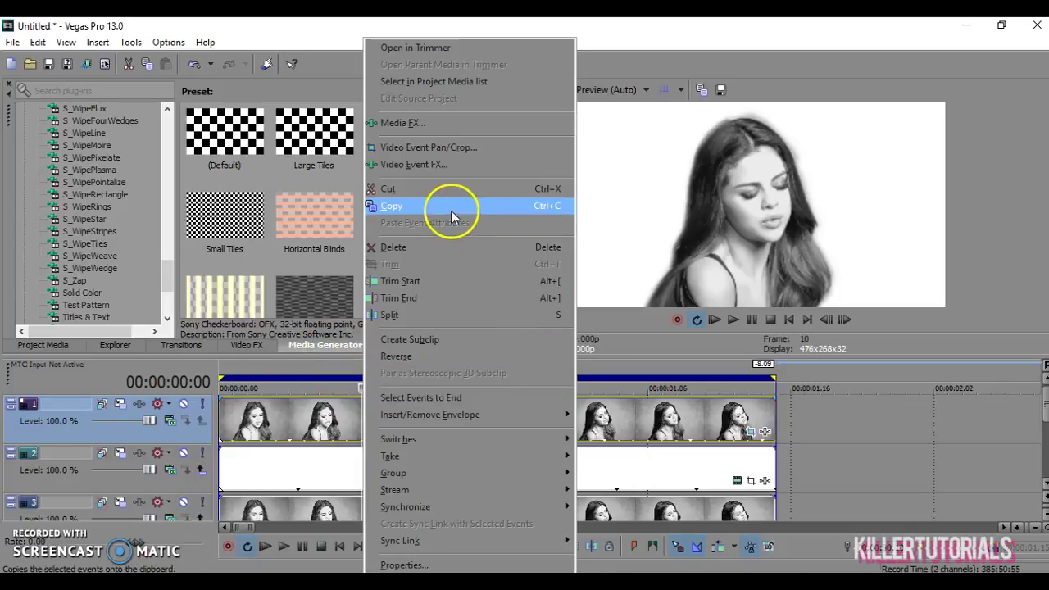
left_click(394, 207)
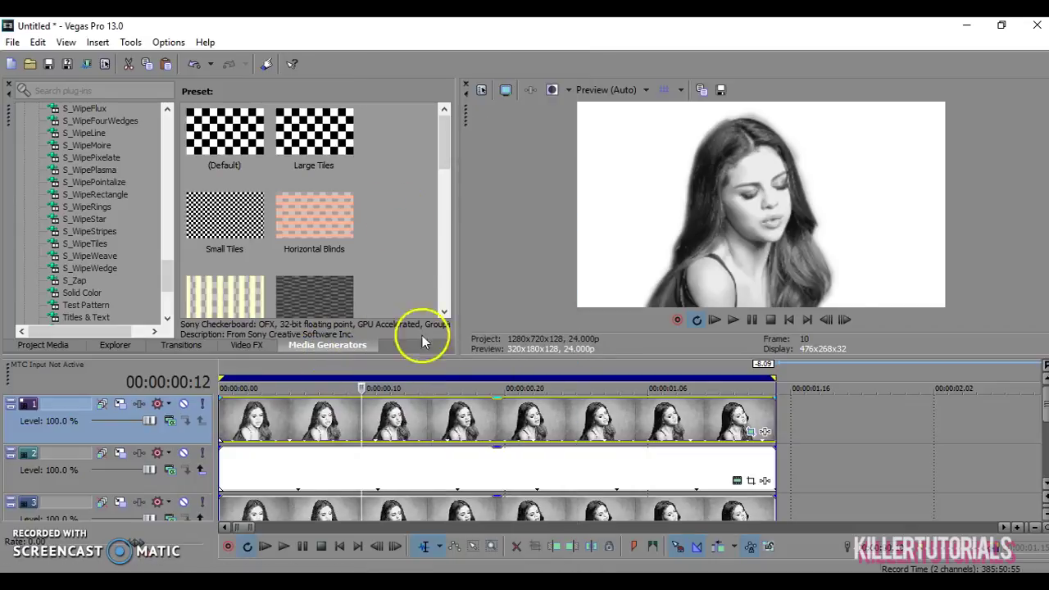
left_click(365, 472)
left_click(573, 461)
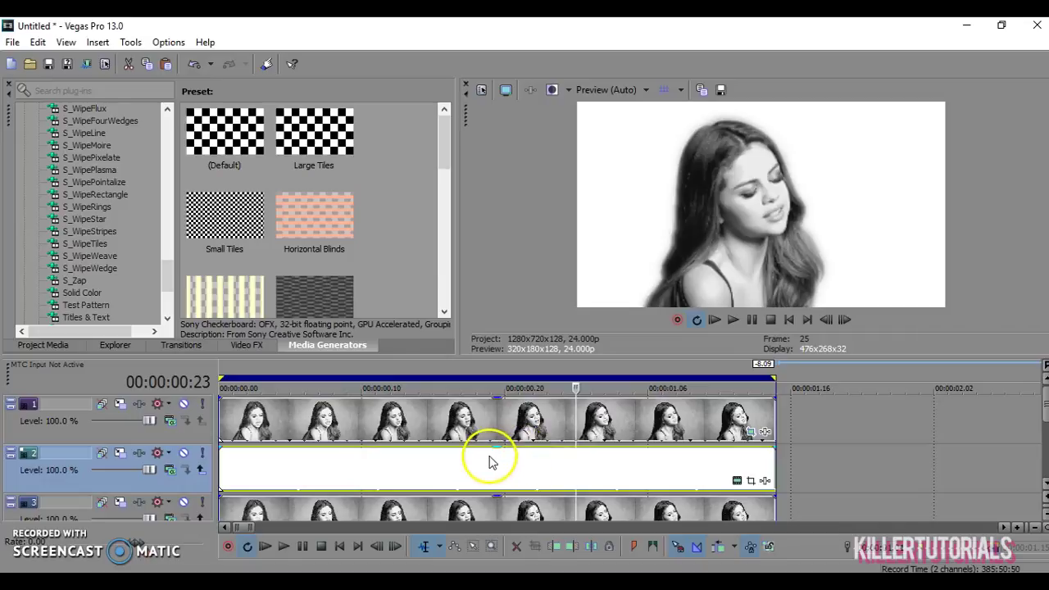
right_click(492, 459)
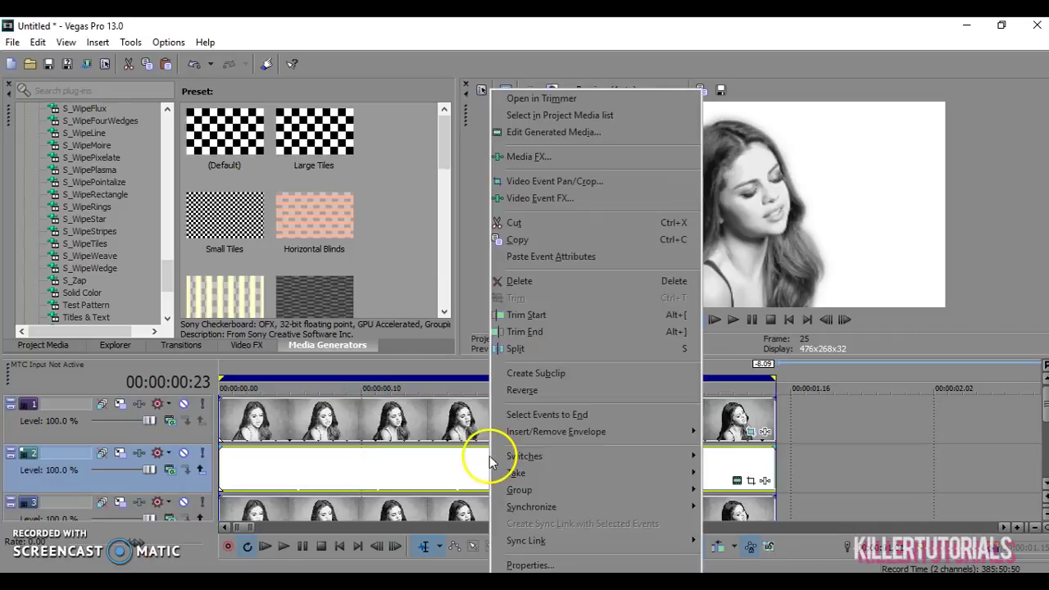
left_click(552, 264)
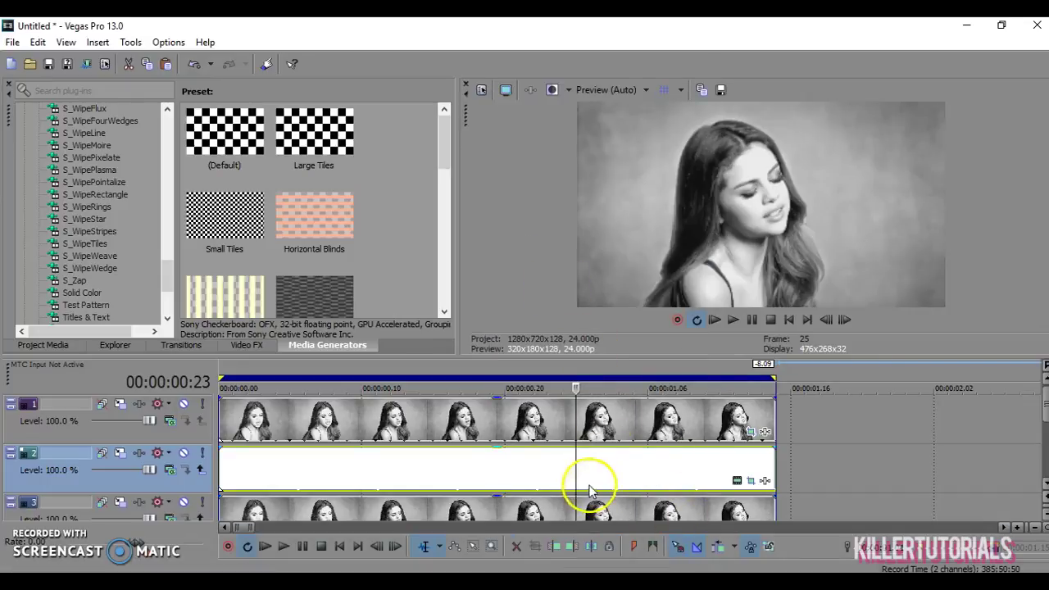
Step: In the white solid's Event Pan/Crop, shrink the Position frame slightly so the white shape extends beyond the woman as an outline
left_click(751, 482)
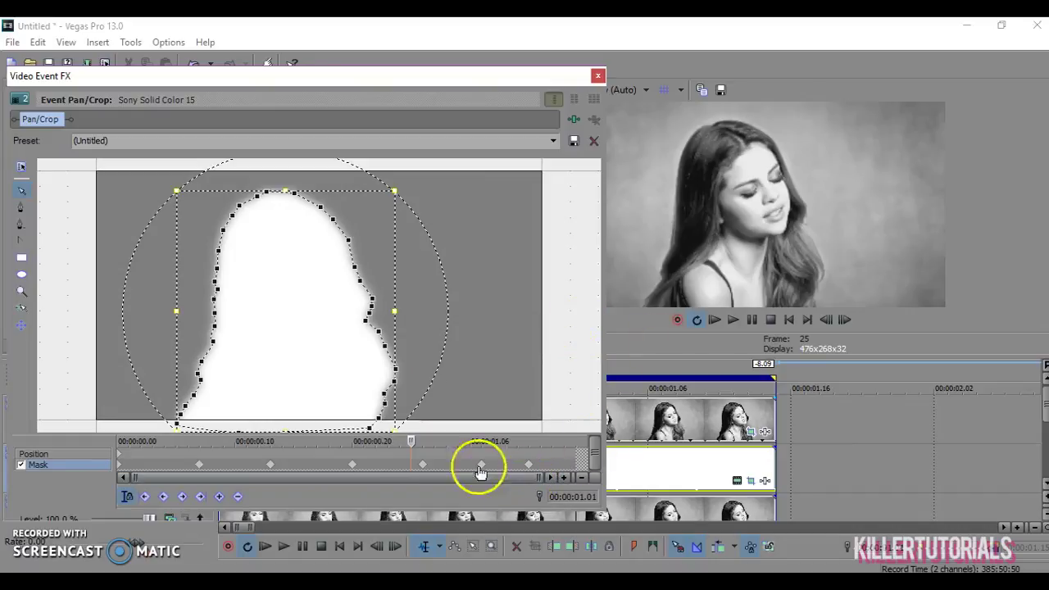
left_click(32, 456)
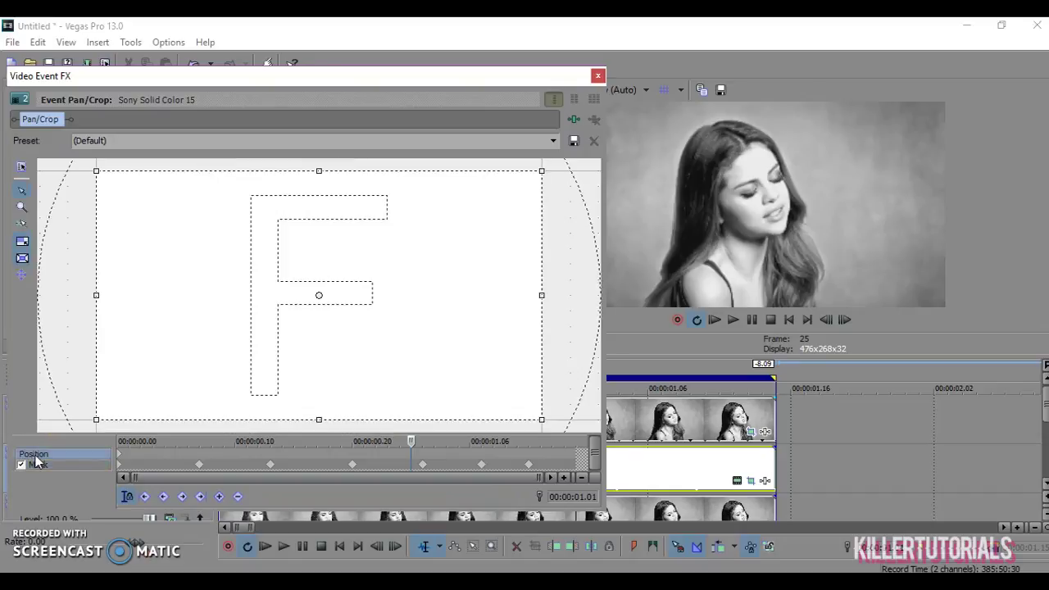
scroll(122, 402, "down", 3)
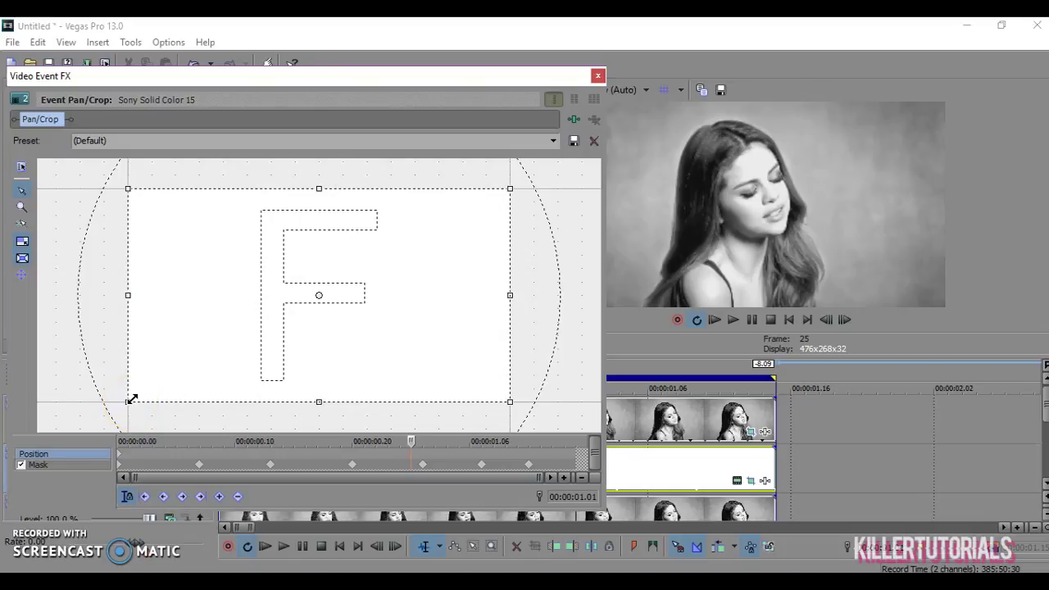
left_click_drag(132, 399, 142, 390)
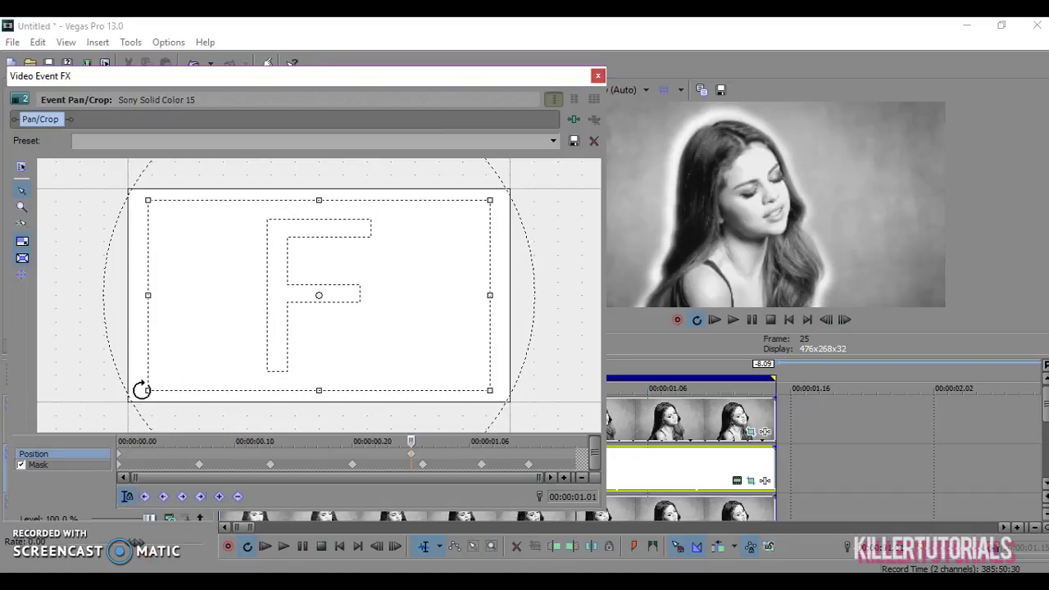
left_click(136, 393)
Step: Set the white solid's mask feather type to None and check the outline at other times in the clip
left_click(199, 464)
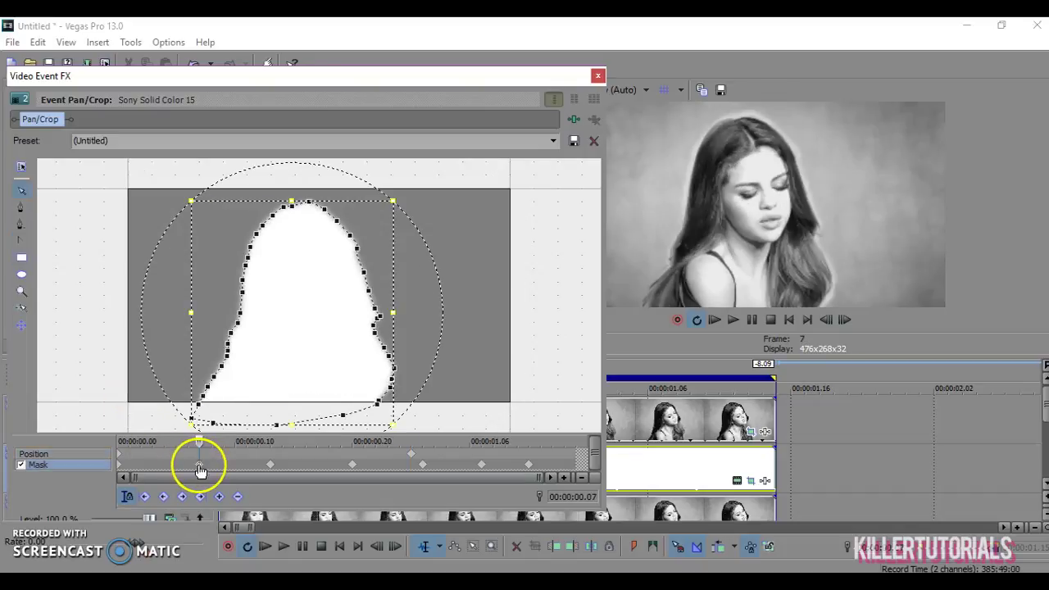
scroll(566, 377, "down", 1)
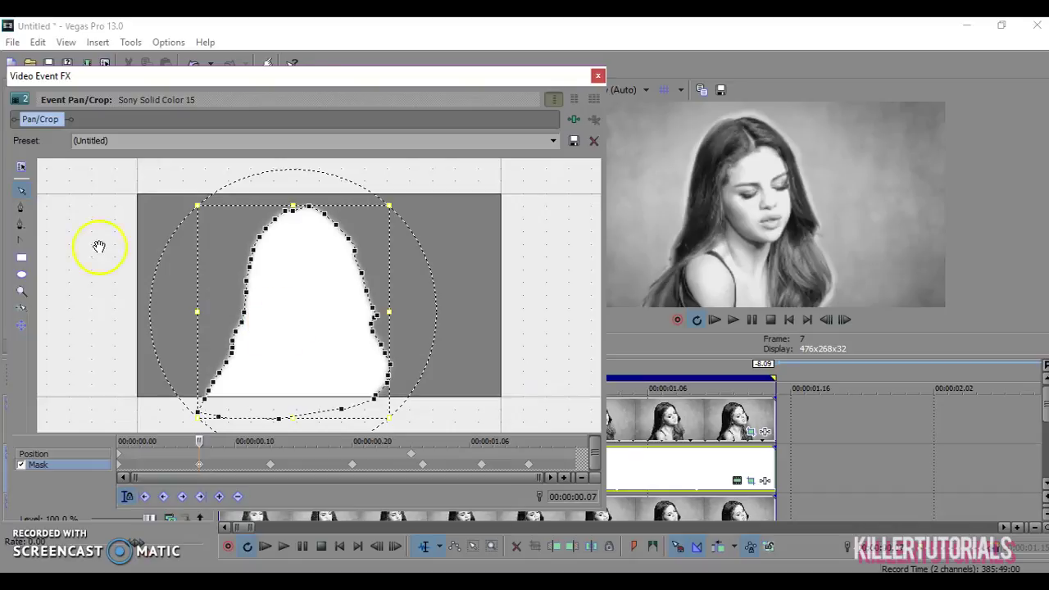
left_click(23, 167)
left_click(163, 292)
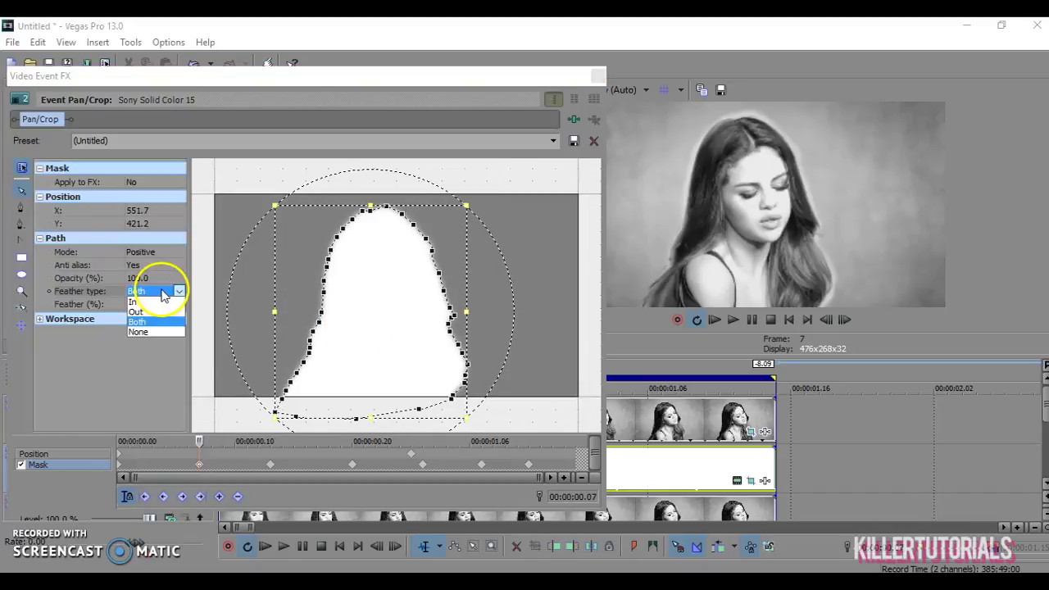
left_click(137, 333)
left_click(270, 441)
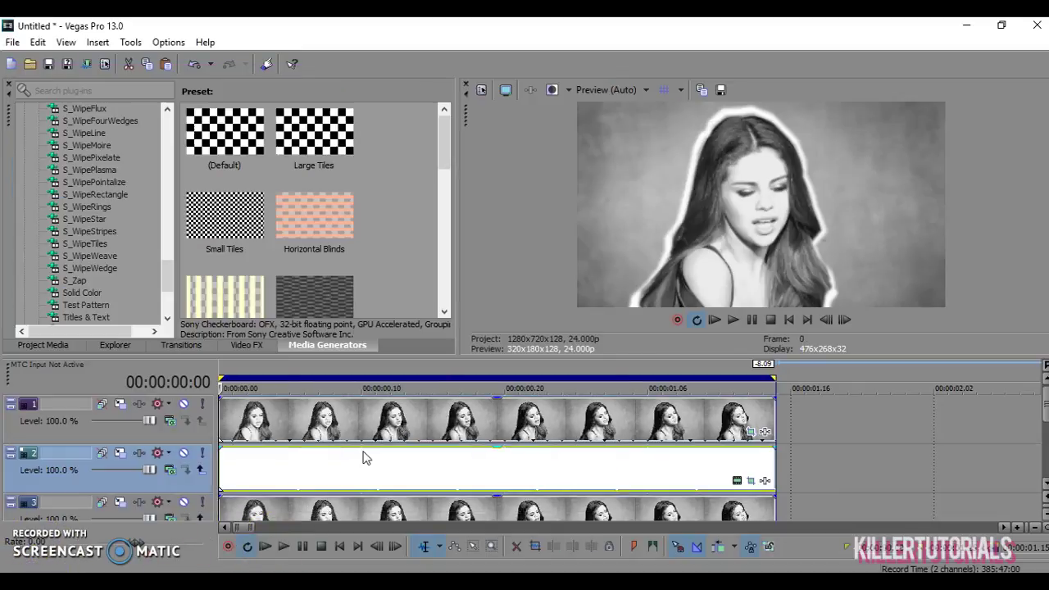
left_click(179, 474)
left_click(416, 440)
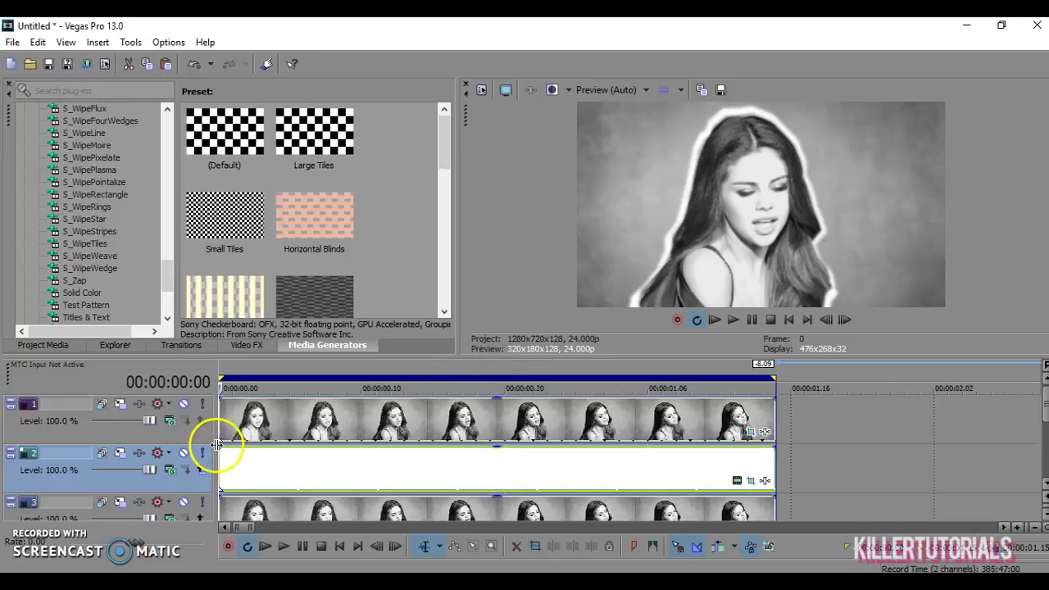
Step: Add a fade-in of about 18 frames to the white solid, replace it with the Left-Right, Hard Edge Linear Wipe, and preview it
left_click_drag(215, 449, 479, 478)
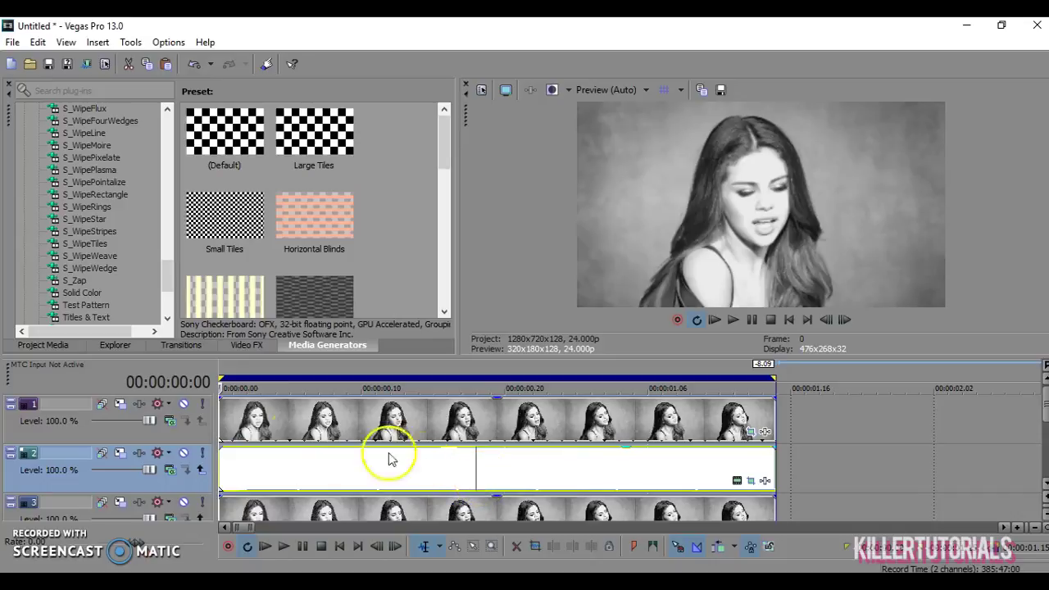
left_click(177, 349)
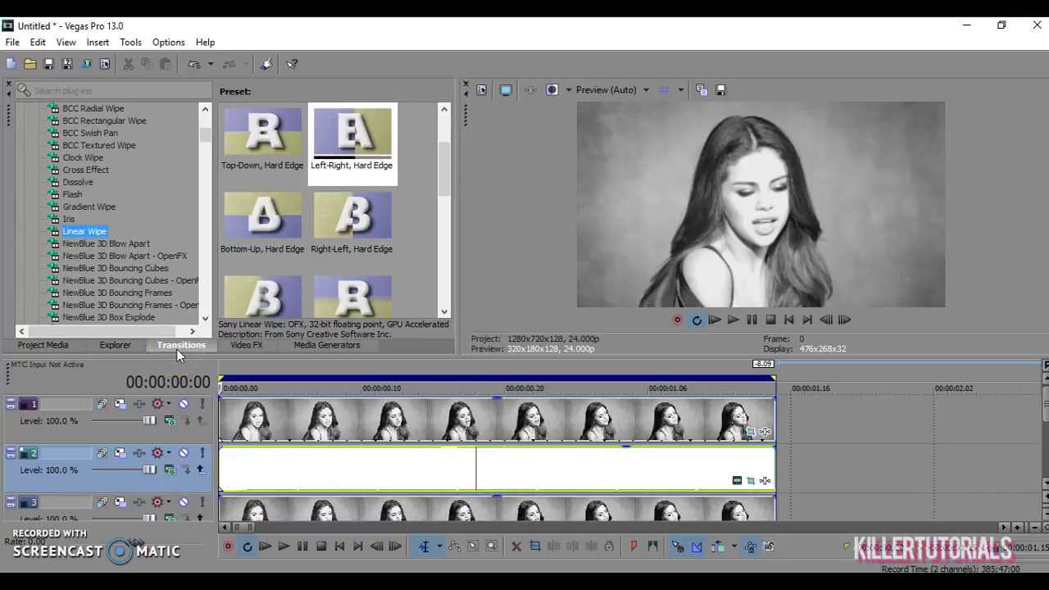
scroll(144, 288, "up", 5)
scroll(145, 288, "down", 5)
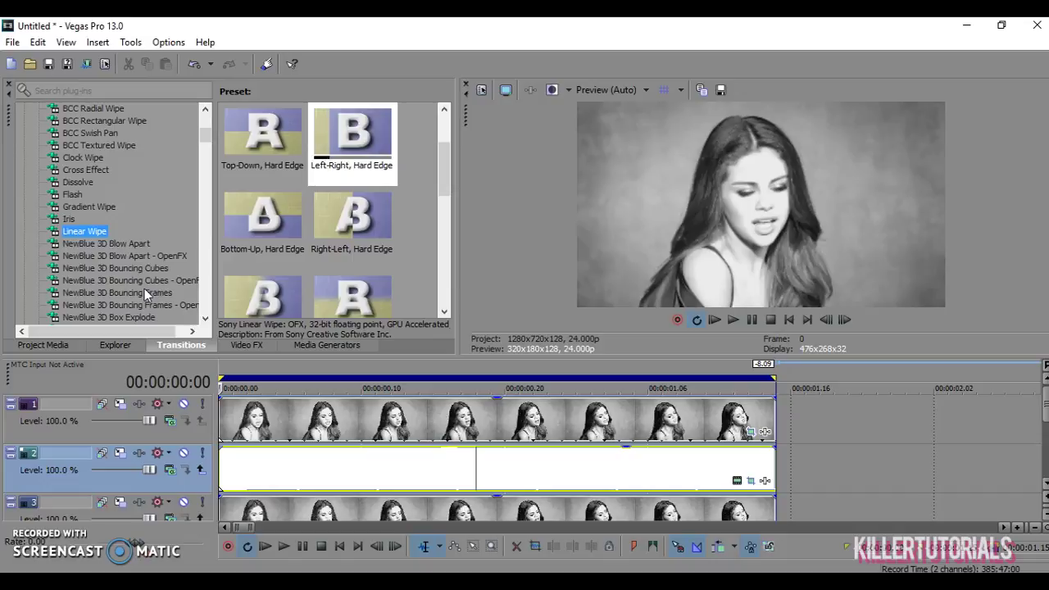
left_click(137, 288)
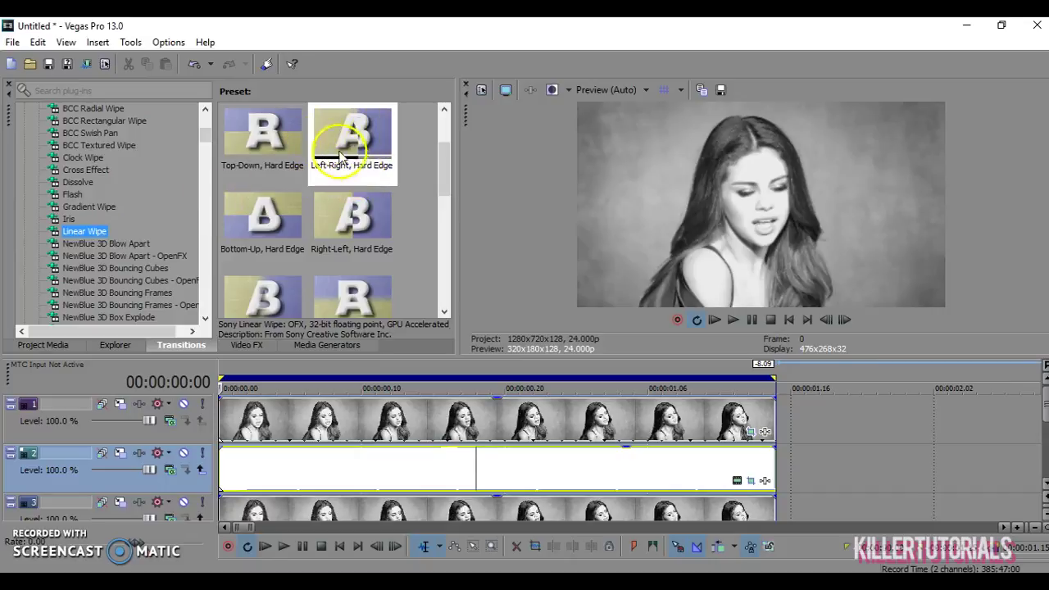
left_click_drag(358, 178, 309, 472)
left_click(320, 414)
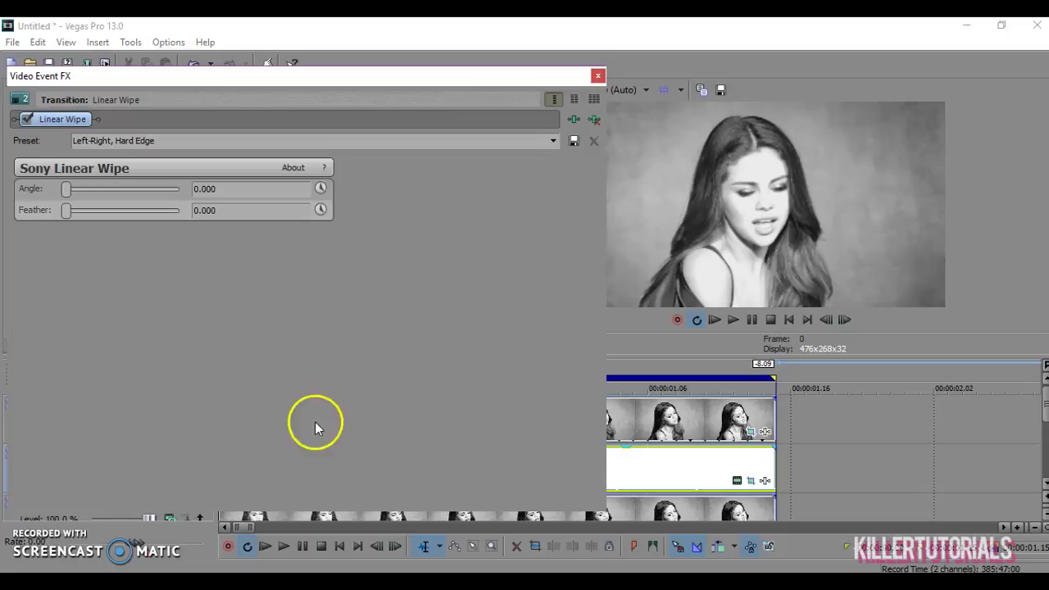
left_click(599, 75)
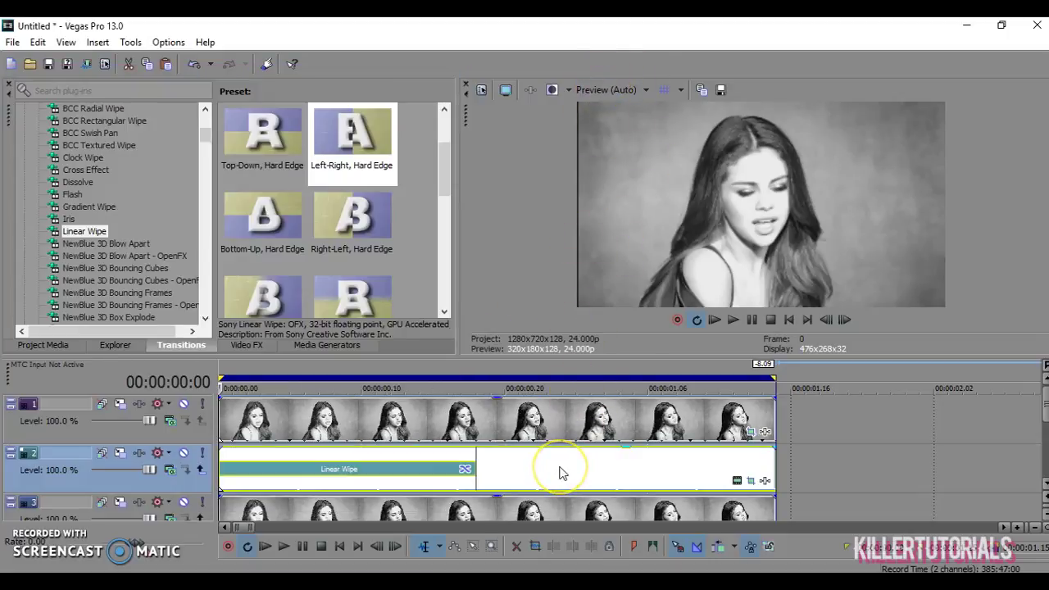
key("space")
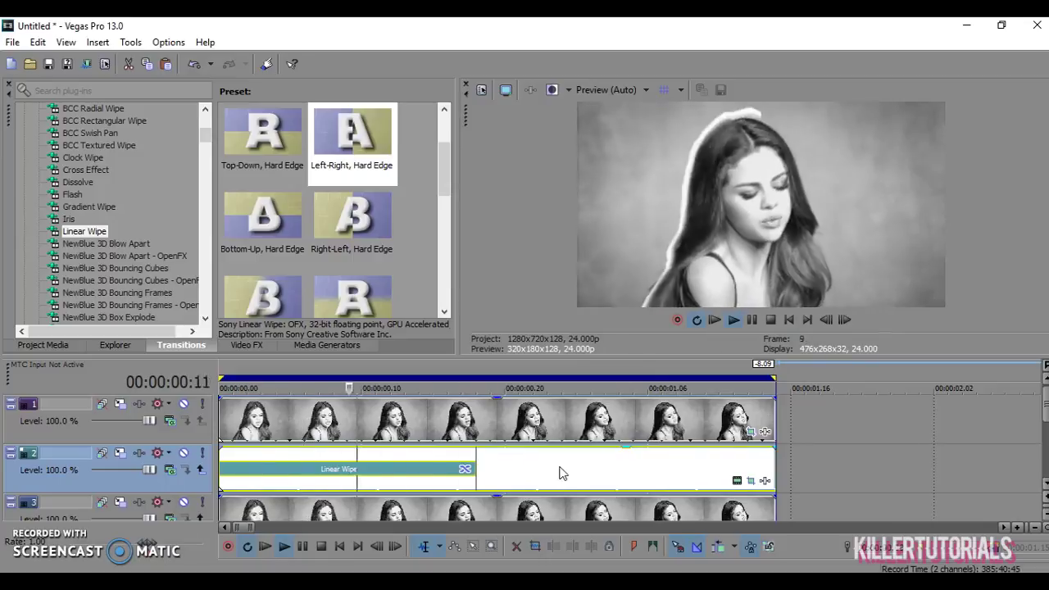
key("space")
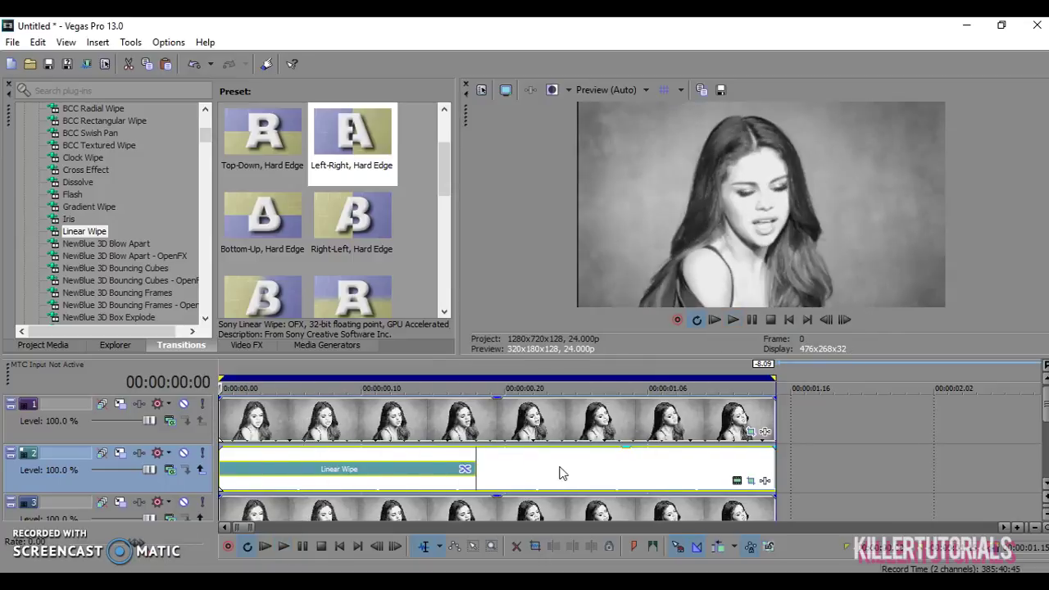
Step: Change the track 2 solid's generated colour to light cyan, HSV 183, 0.27, 1.0 with full opacity
left_click(563, 473)
left_click(736, 481)
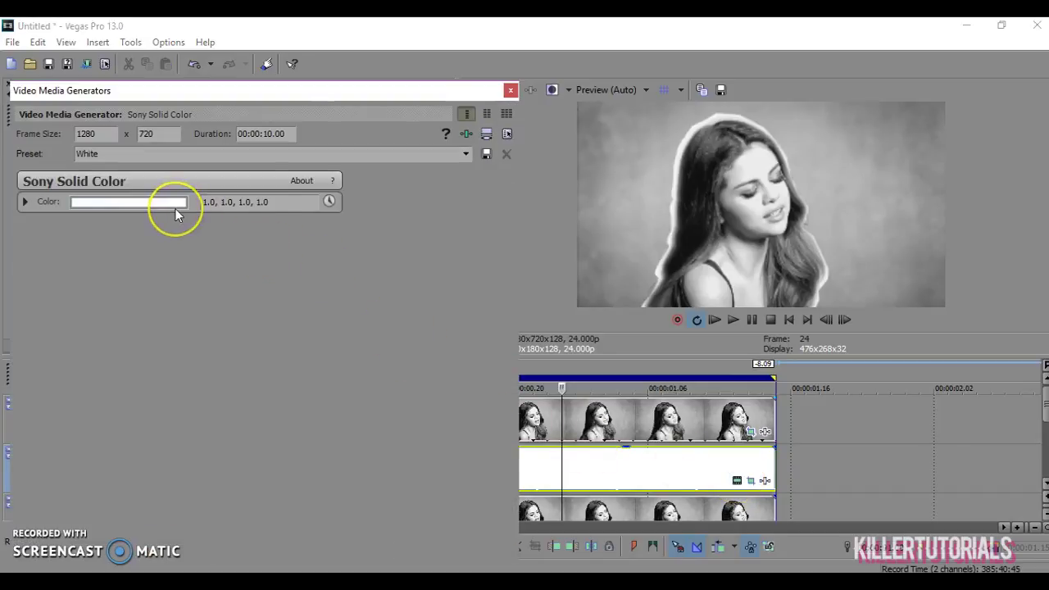
left_click(175, 209)
left_click(147, 264)
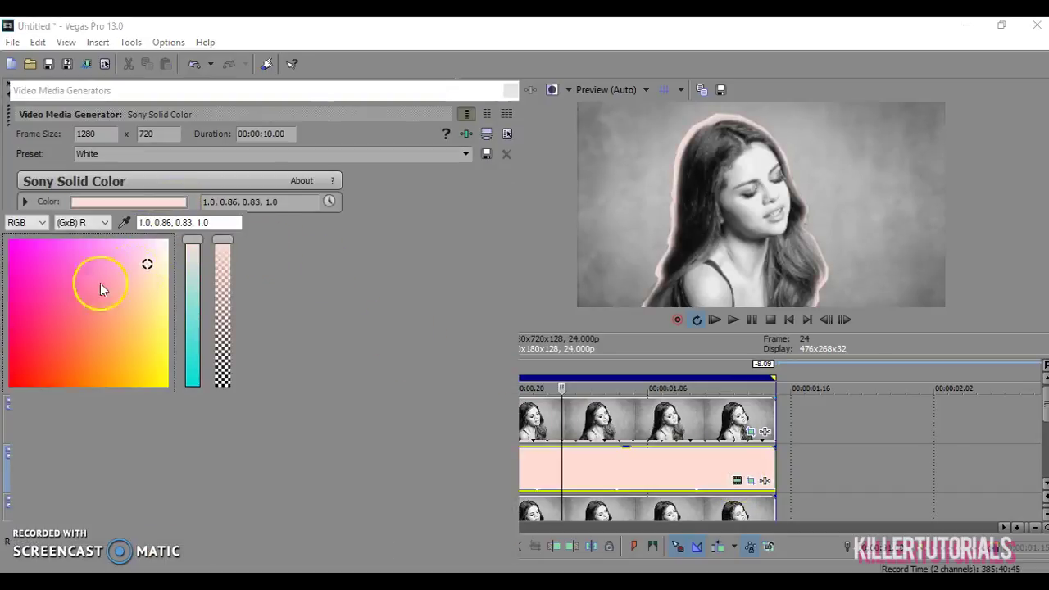
left_click_drag(78, 291, 103, 325)
left_click_drag(197, 267, 187, 296)
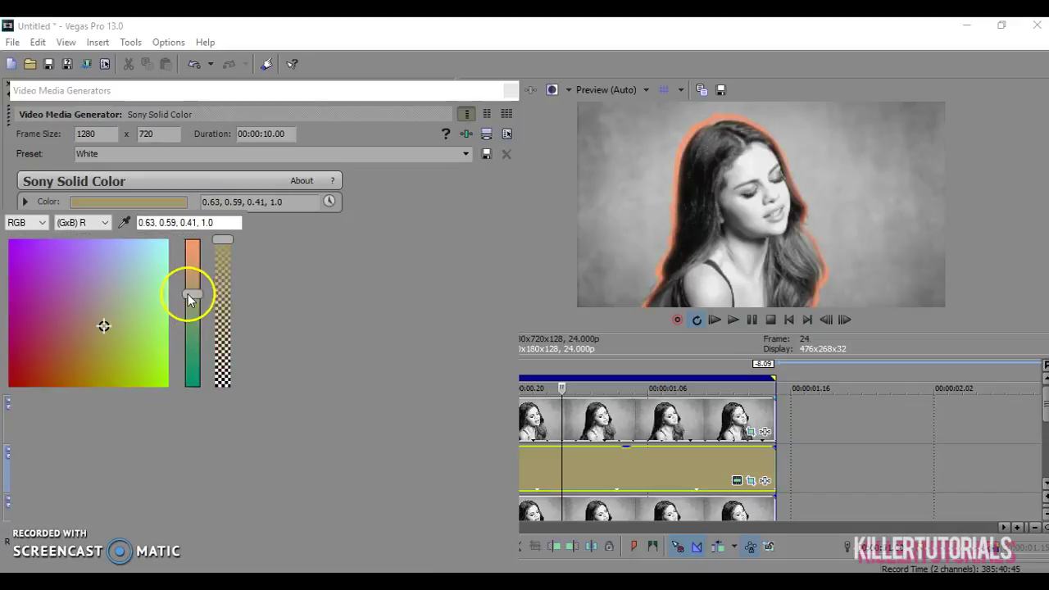
left_click(105, 221)
left_click(90, 240)
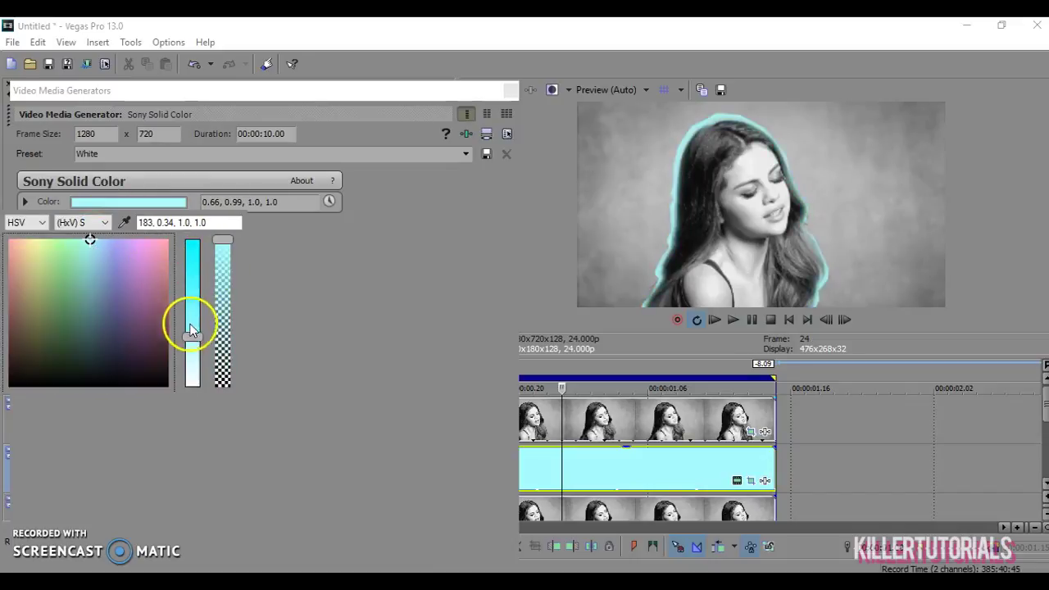
left_click(189, 357)
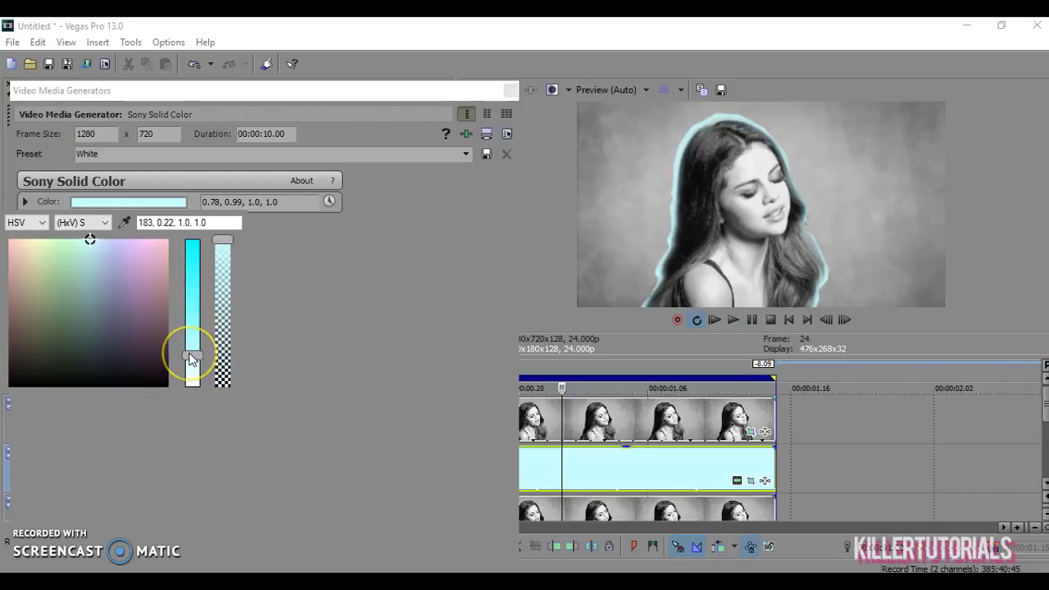
left_click_drag(191, 358, 195, 288)
left_click(190, 350)
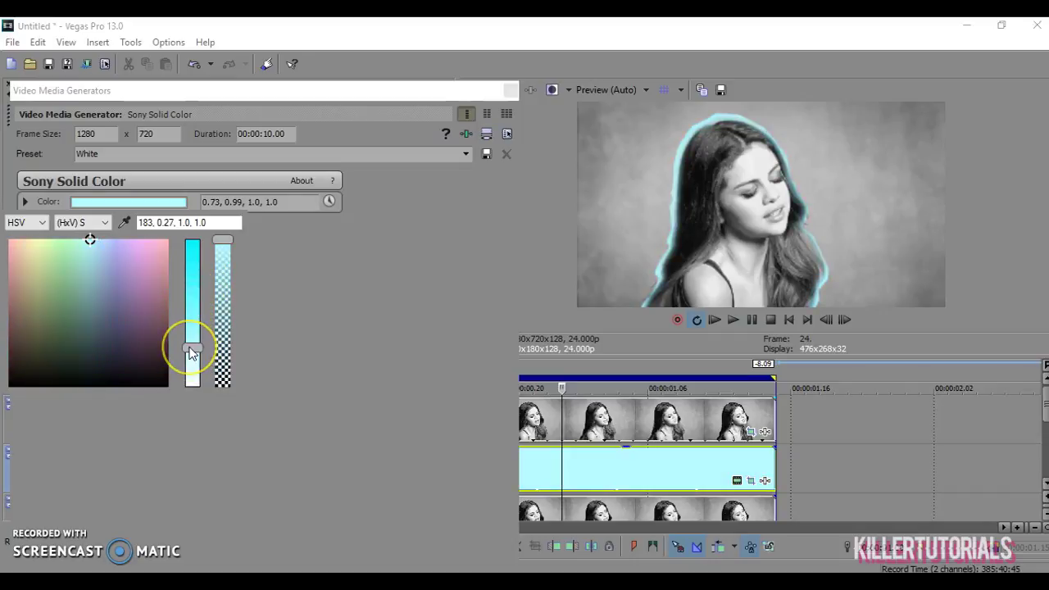
Step: Close the solid's media generator settings and play back the cyan outline with its wipe
left_click(593, 421)
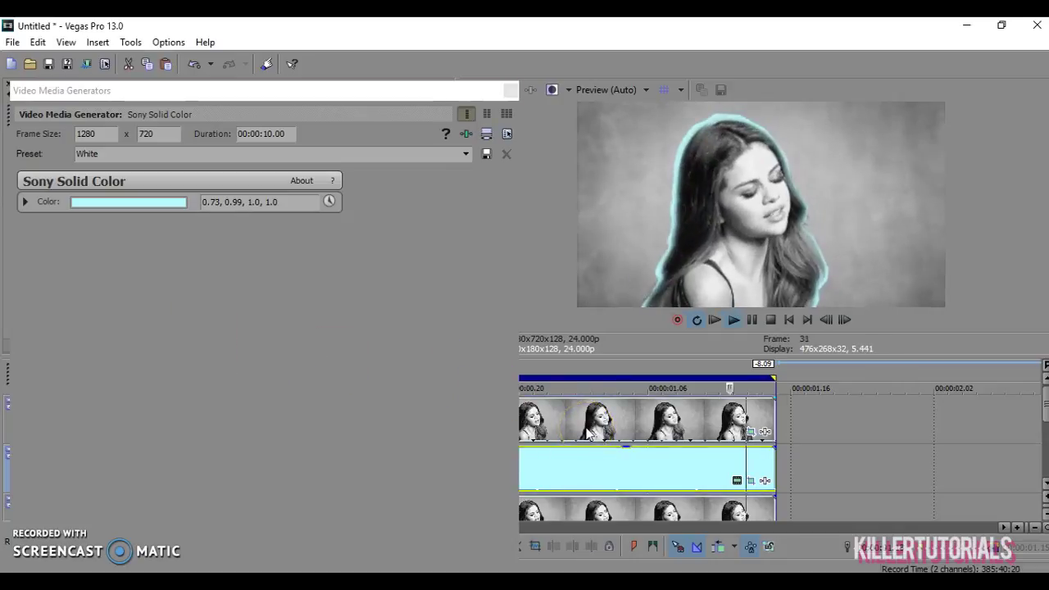
left_click(508, 90)
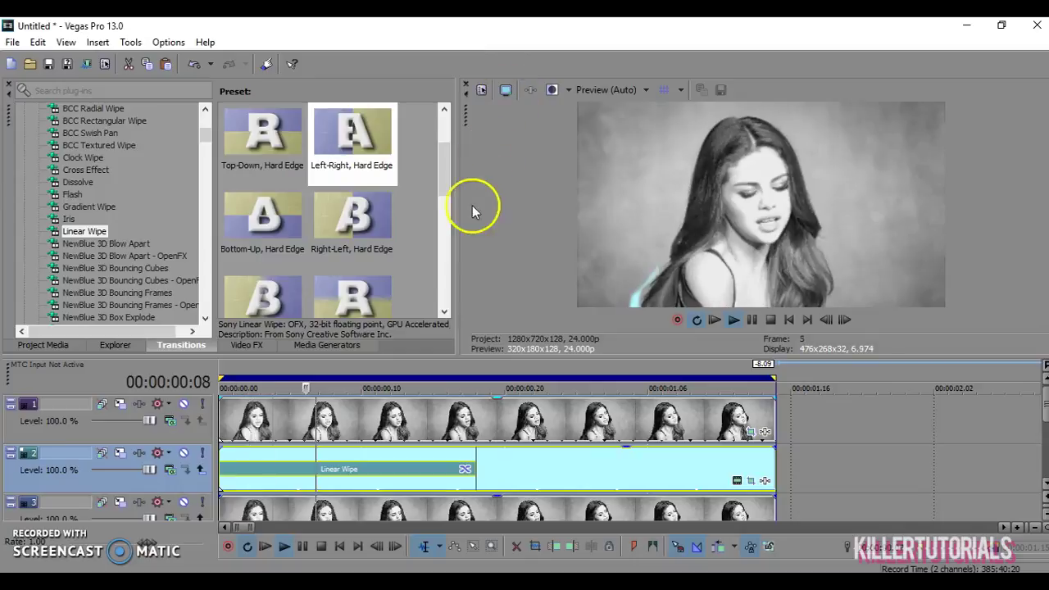
key("space")
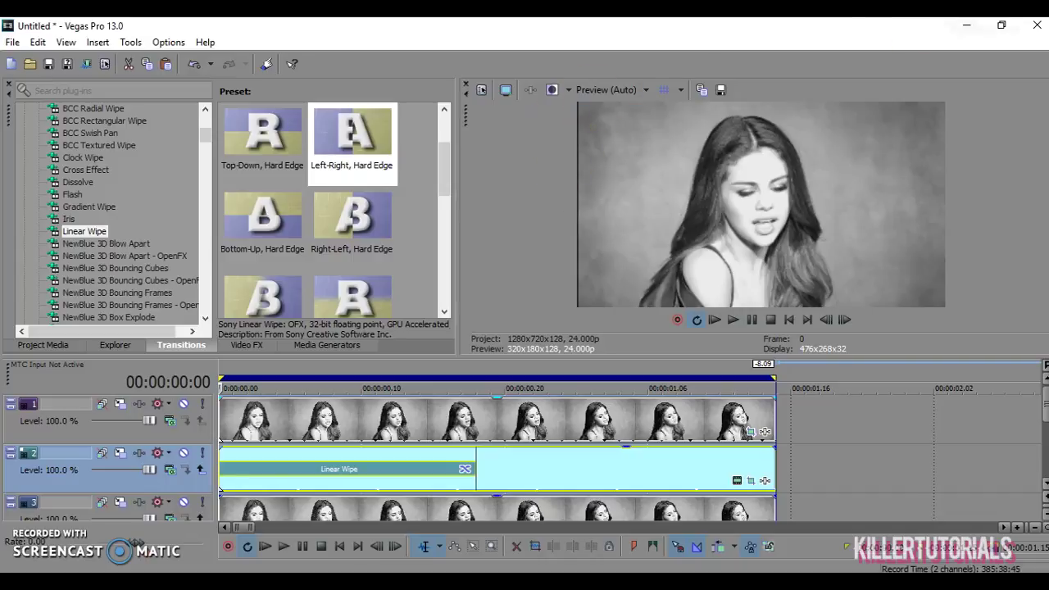
left_click(12, 489)
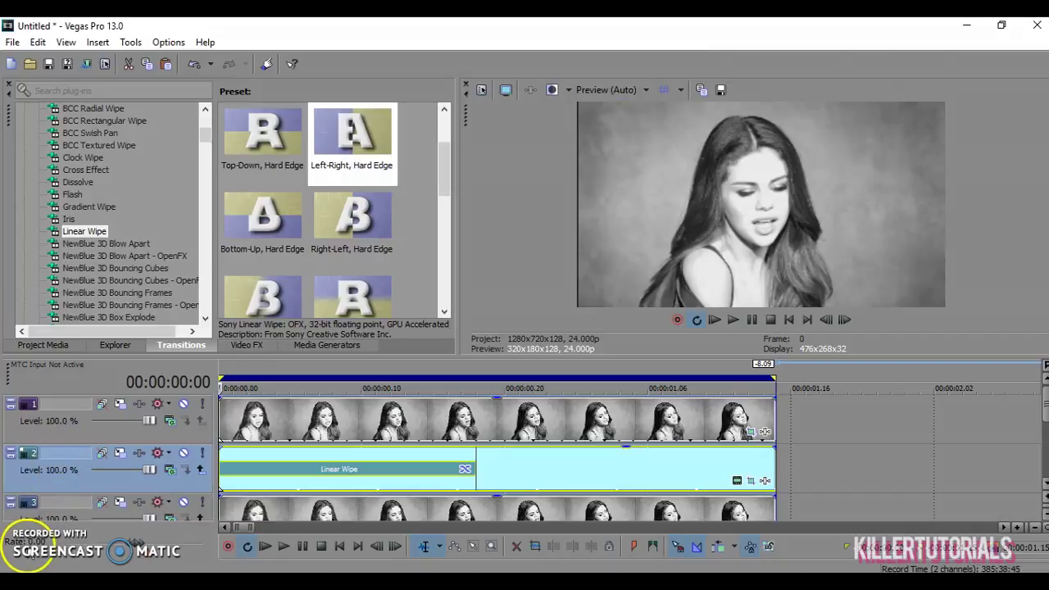